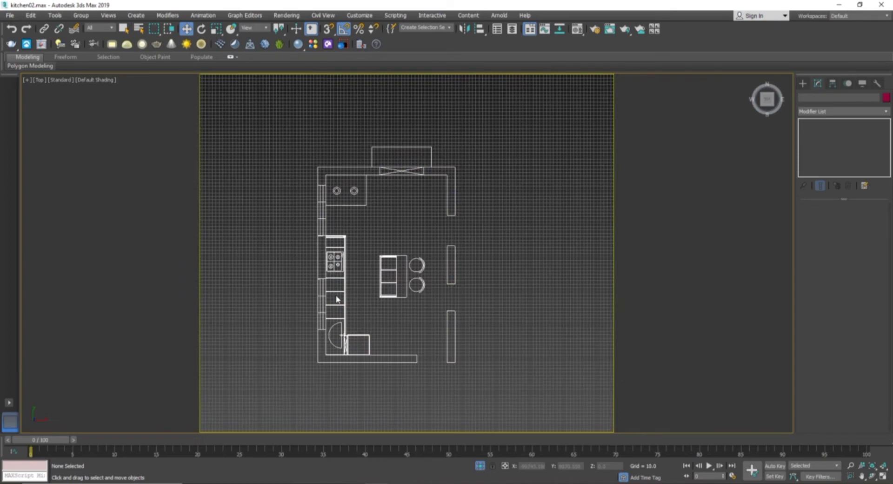
Step: Examine the kitchen floor plan's linework in the perspective view and return to the top view
middle_click_drag(337, 299, 388, 303)
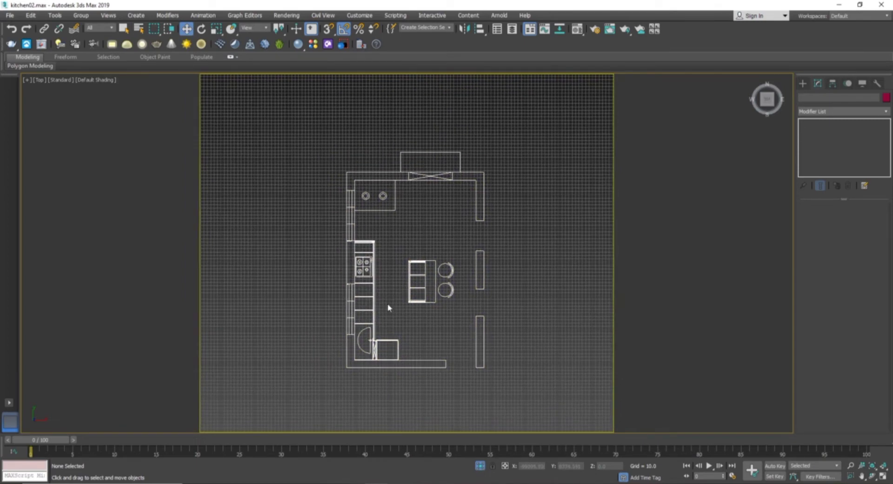
key("p")
key("z")
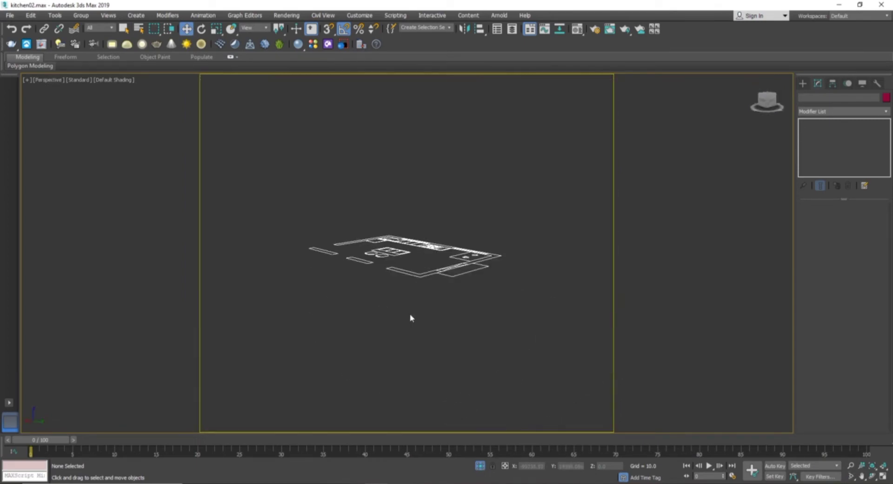
mouse_move(411, 316)
middle_mouse_down("alt")
mouse_move(424, 305)
mouse_move(413, 302)
middle_mouse_up("alt")
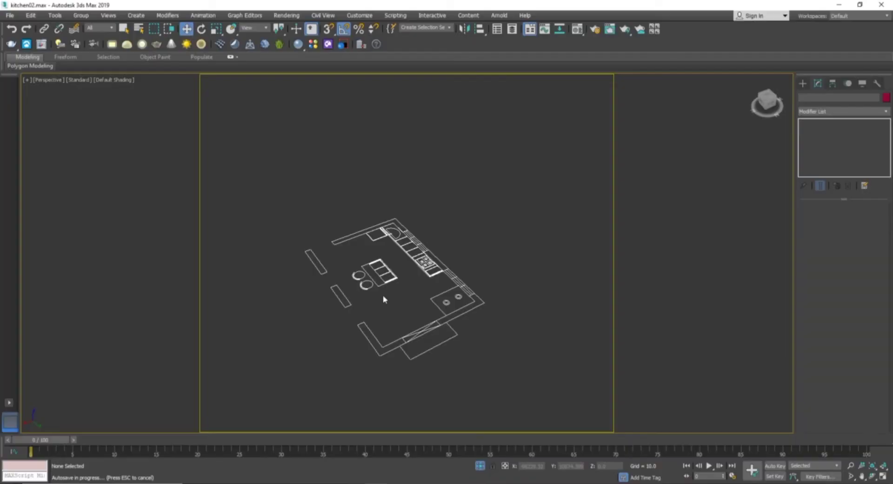
key("Escape")
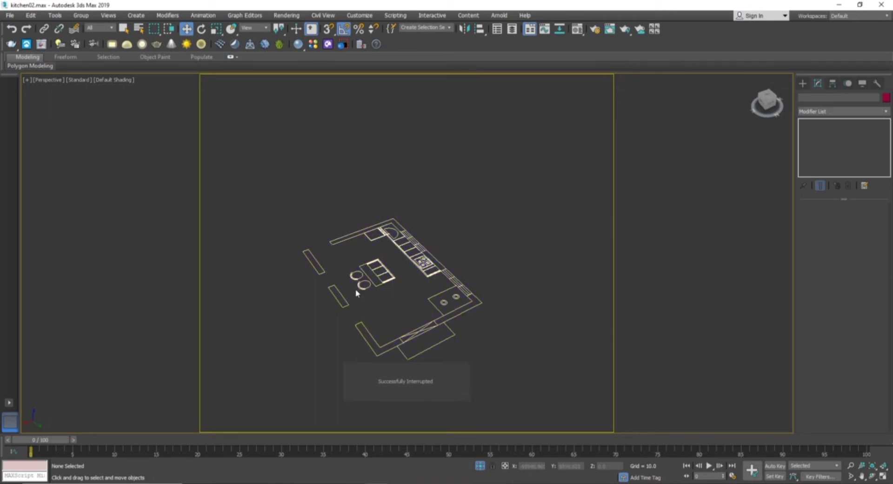
scroll(388, 298, "up", 3)
middle_click_drag(389, 298, 375, 282, "alt")
scroll(380, 285, "up", 3)
key("t")
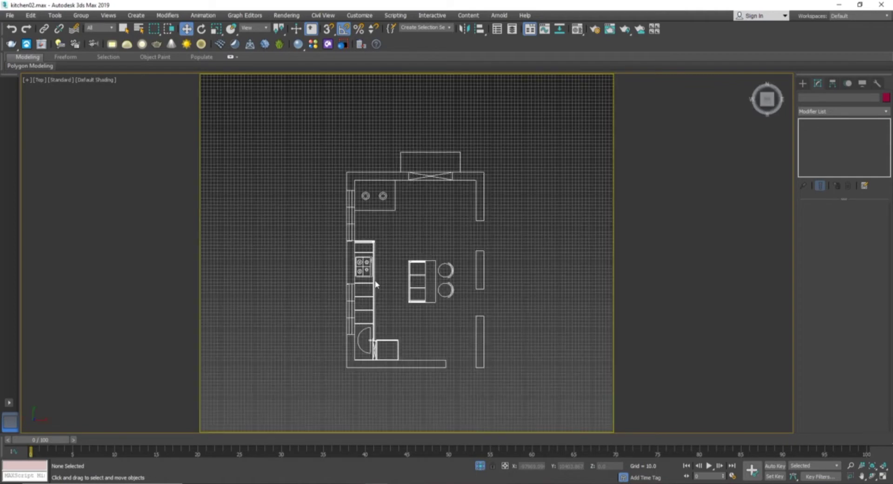
scroll(375, 282, "up", 3)
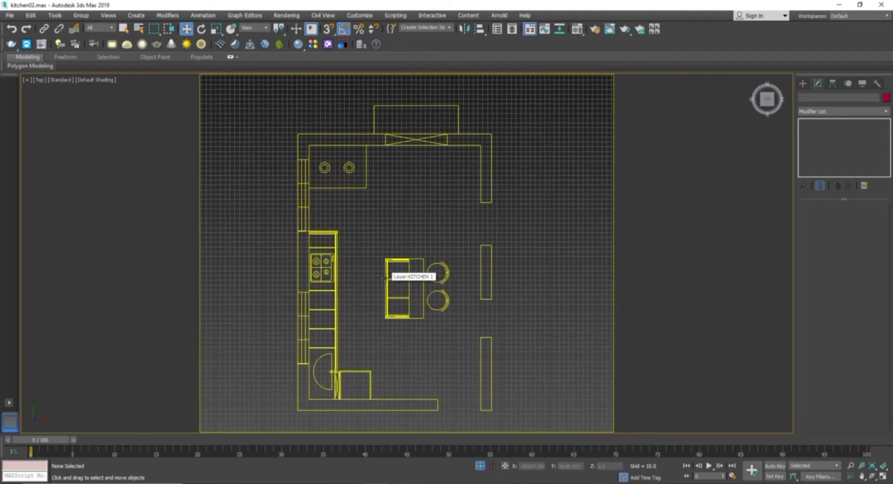
middle_click_drag(397, 223, 391, 220)
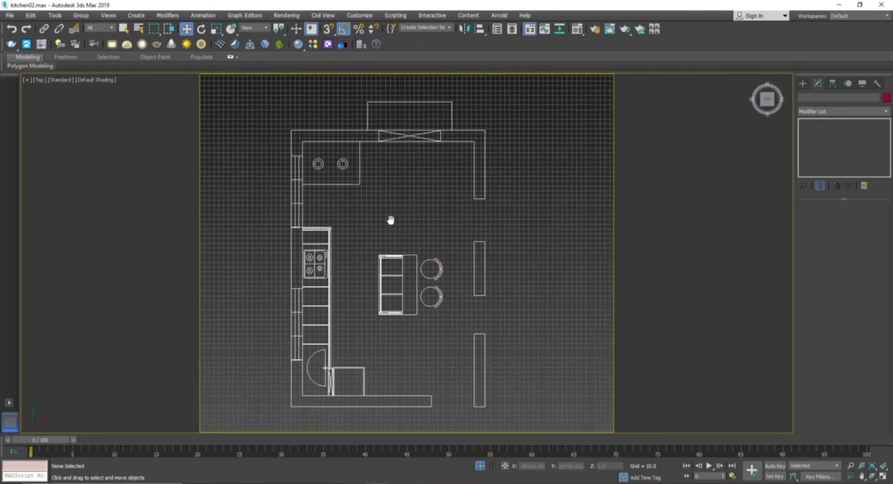
scroll(384, 222, "up", 3)
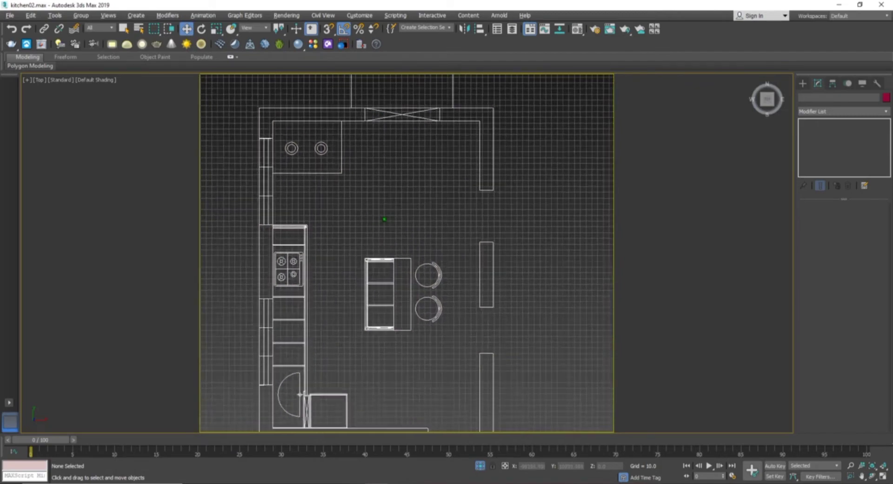
scroll(384, 219, "down", 2)
scroll(384, 219, "up", 2)
middle_click_drag(412, 212, 445, 193)
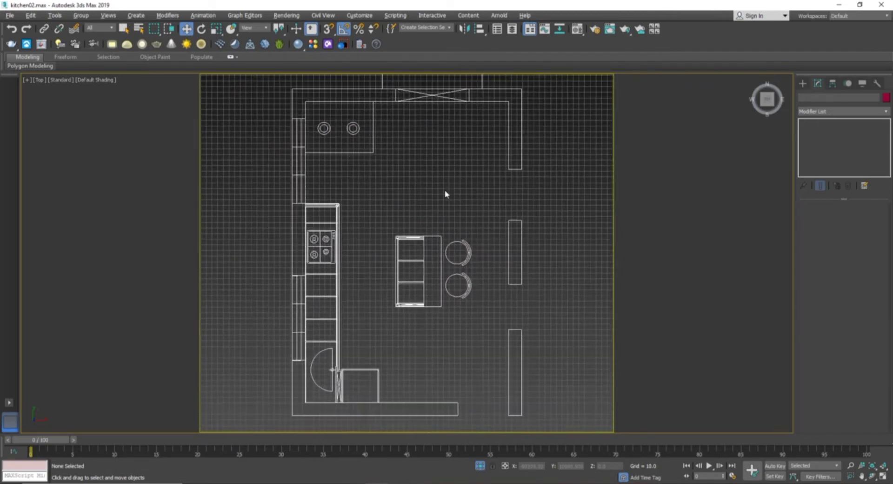
scroll(444, 198, "down", 2)
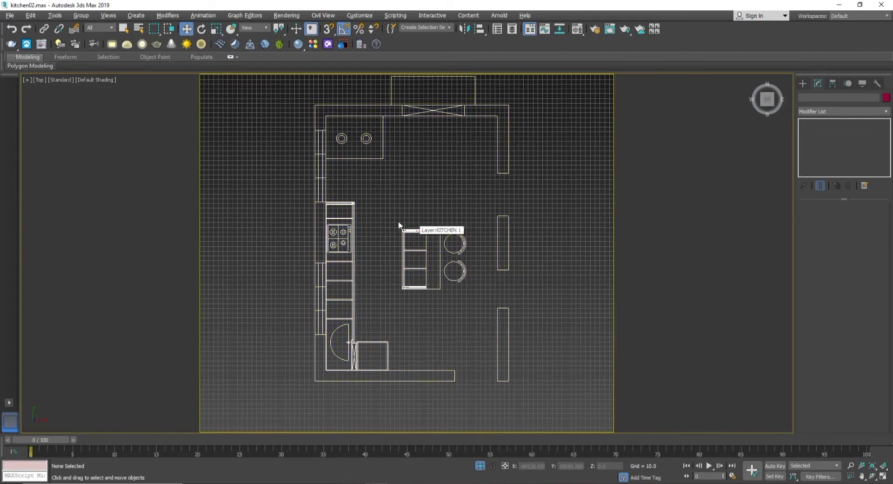
middle_click_drag(412, 183, 397, 205)
scroll(388, 182, "up", 1)
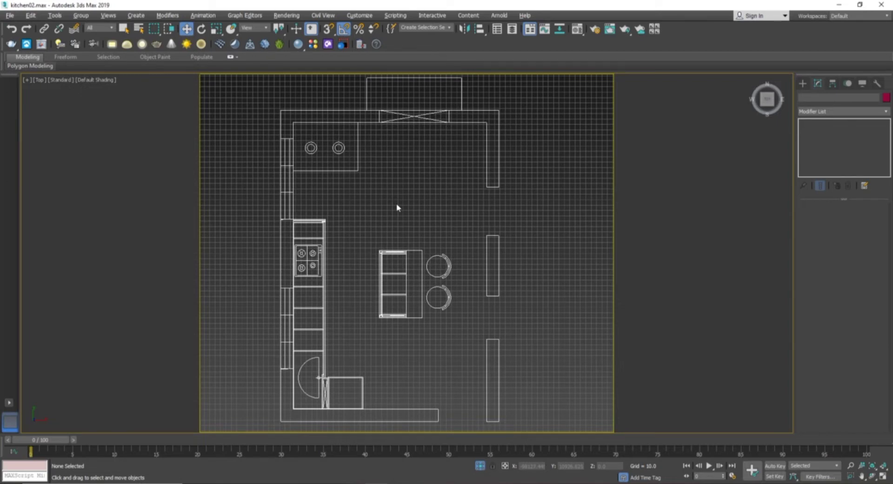
middle_click_drag(392, 206, 428, 193)
scroll(393, 191, "up", 1)
scroll(394, 191, "down", 1)
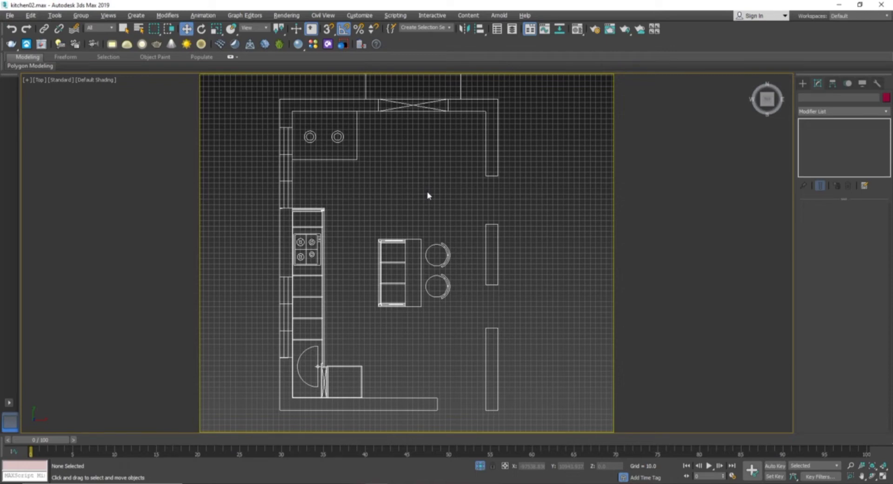
middle_click_drag(402, 229, 421, 236)
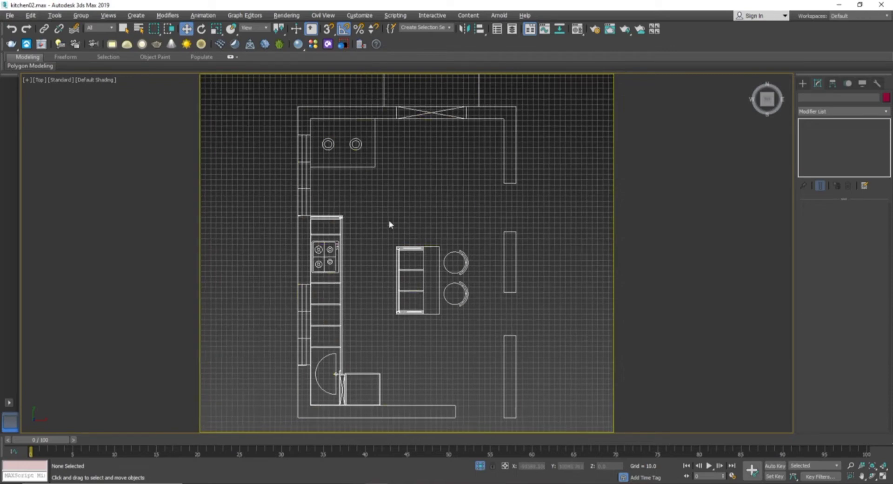
scroll(416, 217, "down", 3)
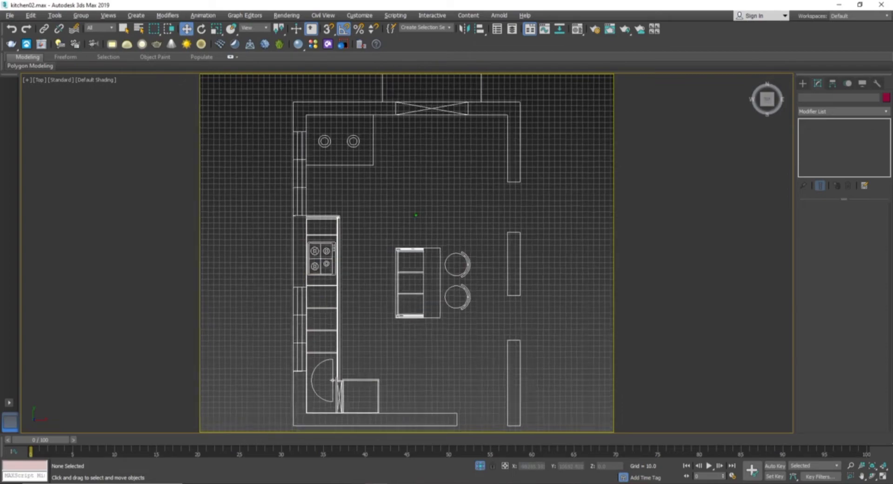
scroll(411, 217, "up", 3)
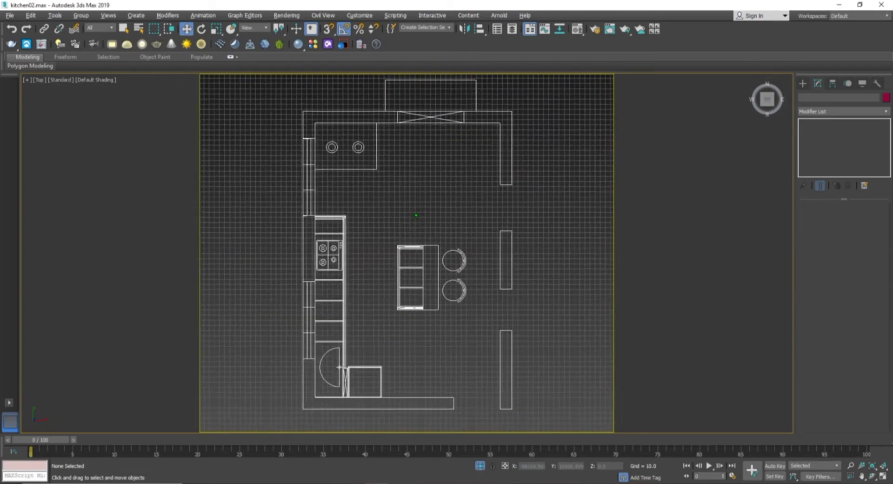
middle_click_drag(413, 248, 398, 244)
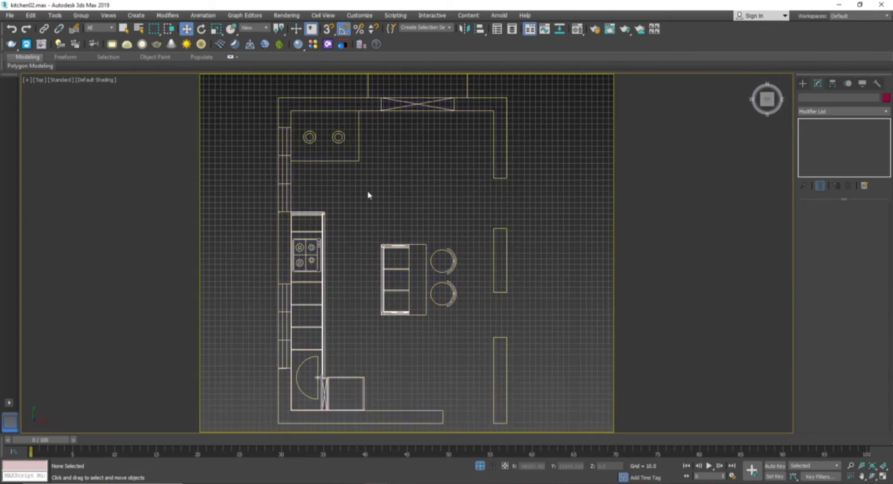
middle_click_drag(369, 181, 368, 179)
scroll(379, 228, "up", 1)
scroll(380, 227, "down", 2)
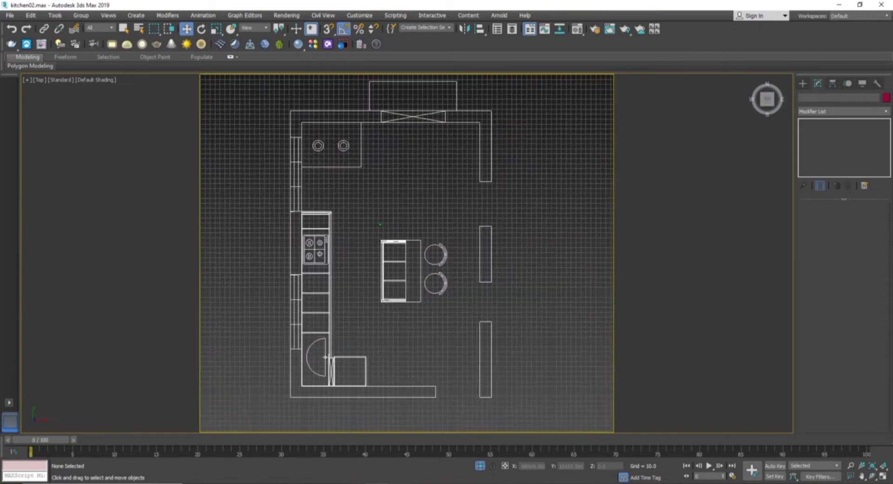
scroll(390, 235, "up", 1)
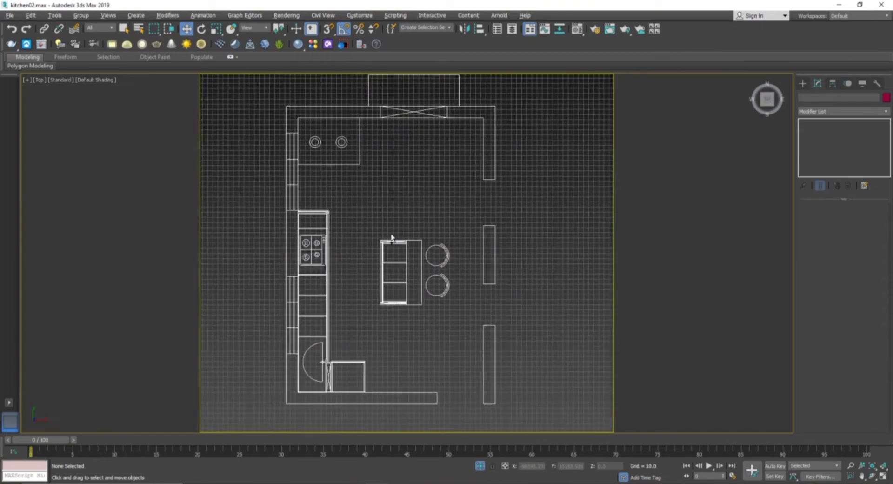
middle_click_drag(390, 237, 407, 266, "alt")
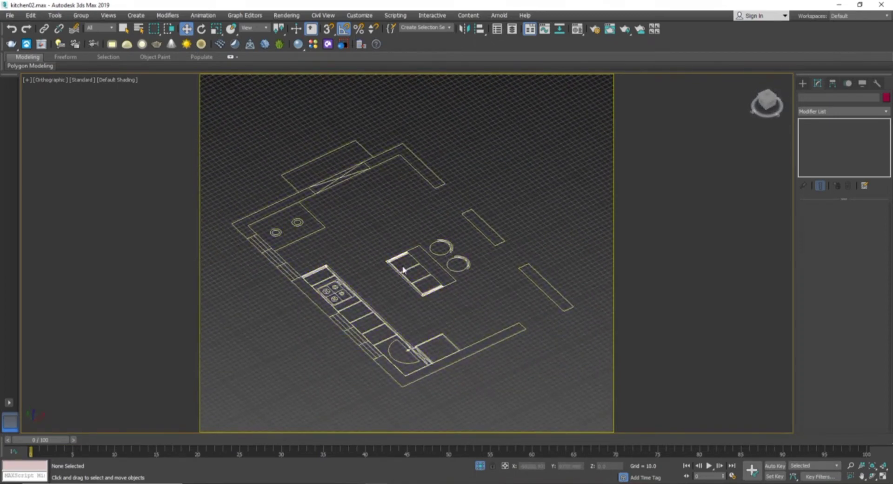
middle_click_drag(396, 259, 416, 247, "alt")
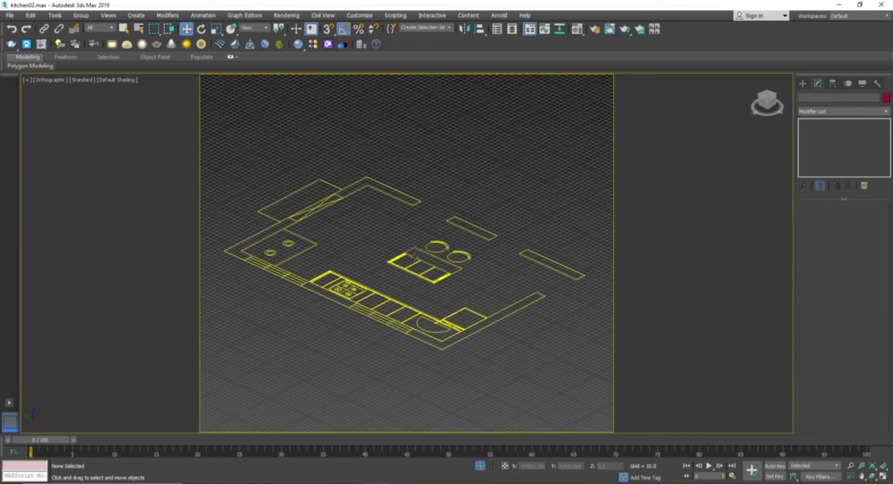
middle_click_drag(414, 256, 408, 294, "alt")
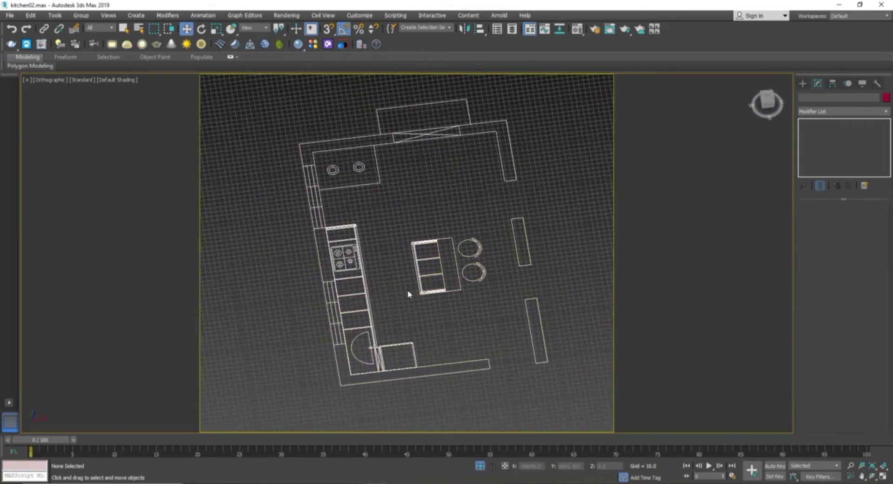
key("t")
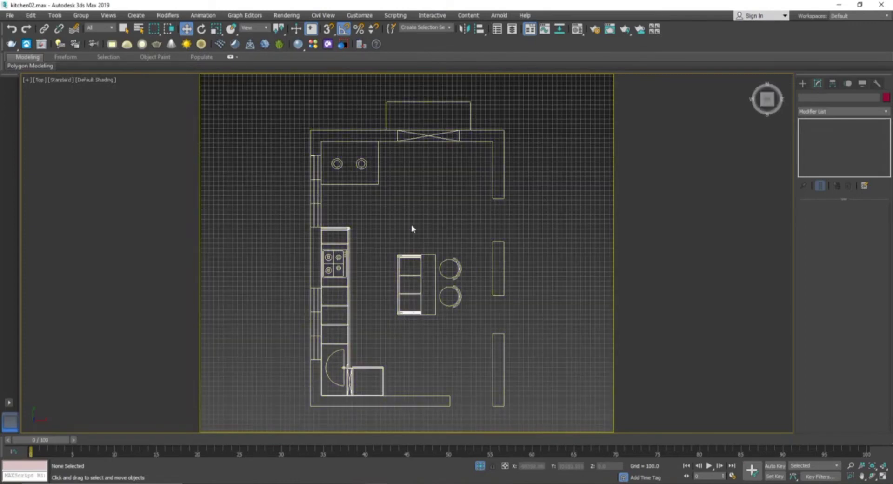
scroll(416, 260, "down", 2)
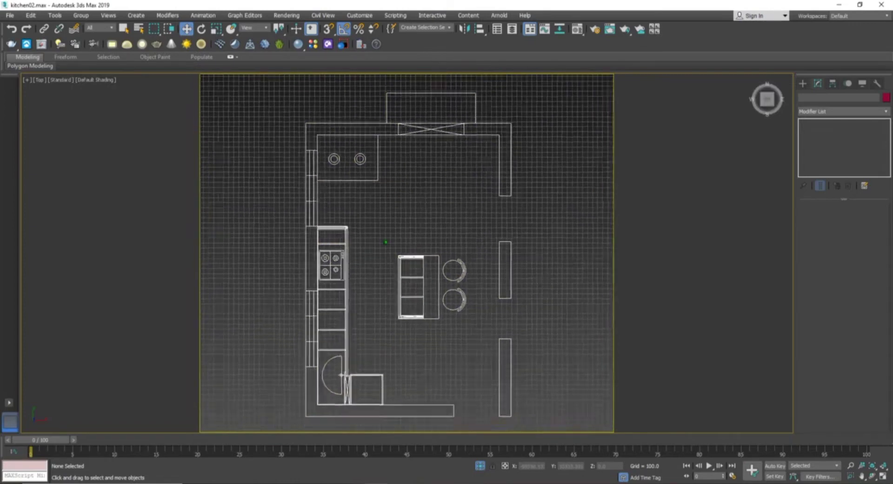
middle_click_drag(416, 263, 411, 231, "alt")
Step: With snapping enabled in the top view, draw a rectangle spline about 5790 long and 4060 wide between the plan's opposite outer wall corners
key("t")
key("z")
scroll(415, 241, "down", 2)
left_click(802, 83)
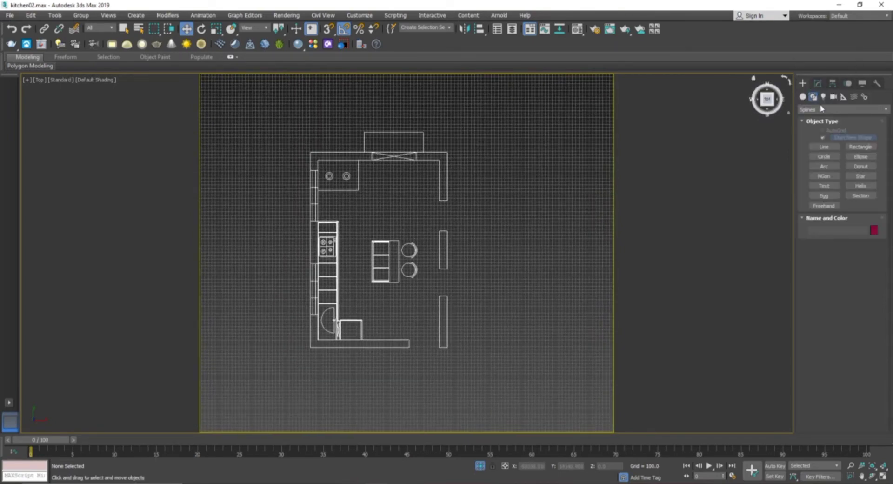
left_click(860, 147)
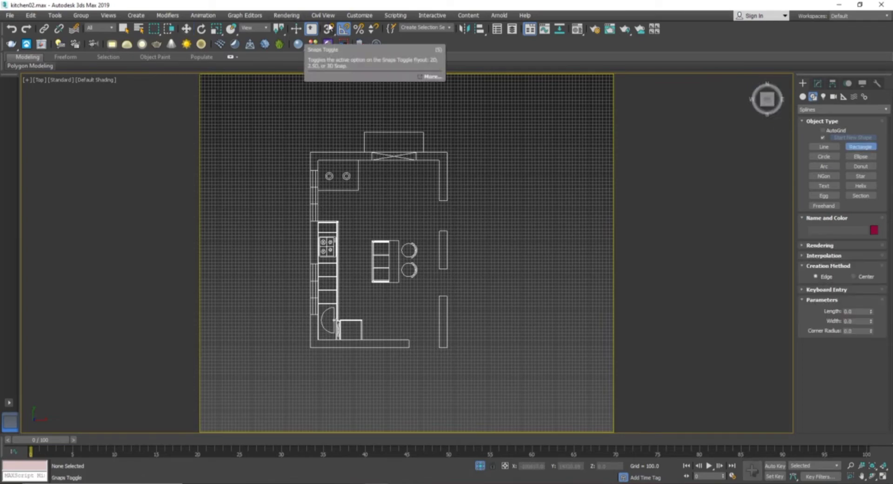
left_click(329, 30)
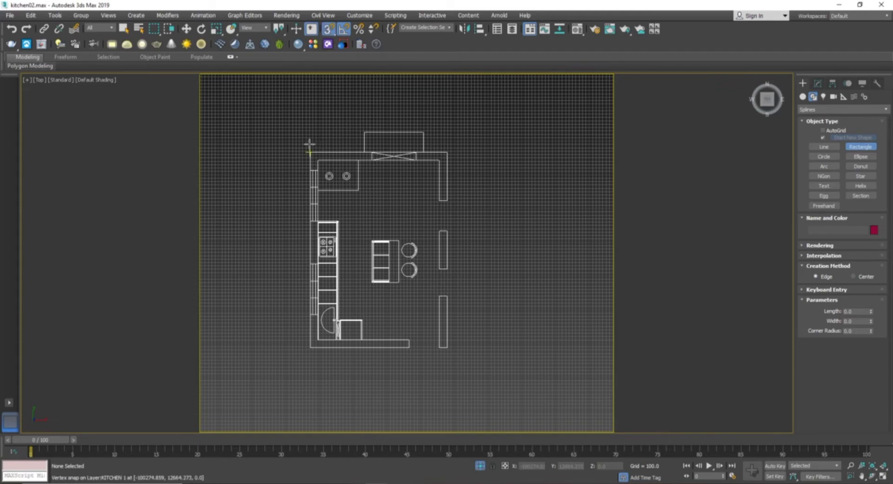
scroll(307, 143, "up", 4)
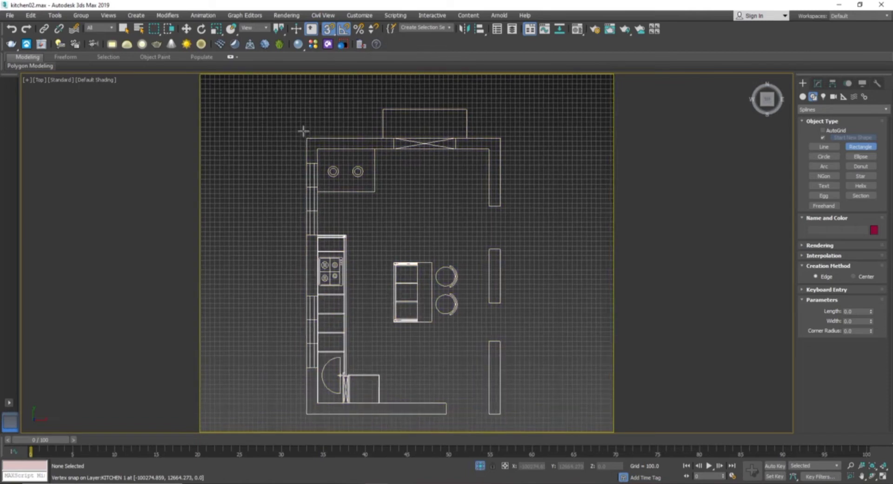
middle_click_drag(273, 181, 270, 144)
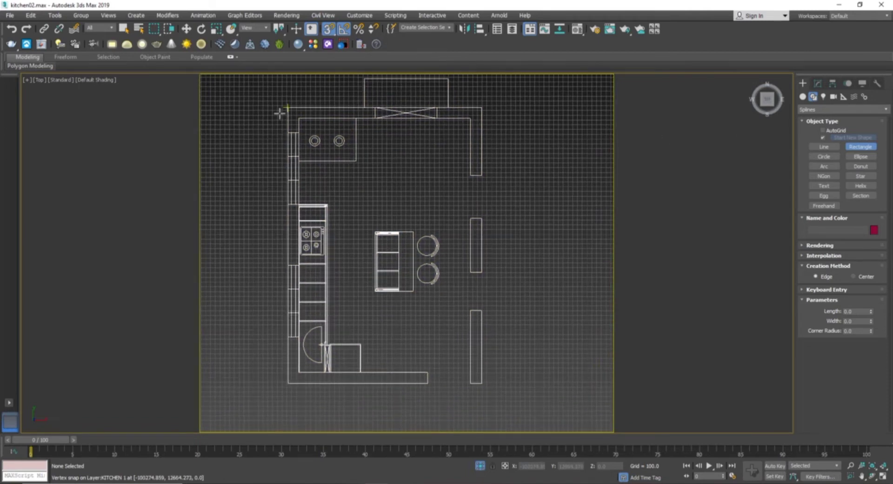
middle_click_drag(288, 108, 290, 111)
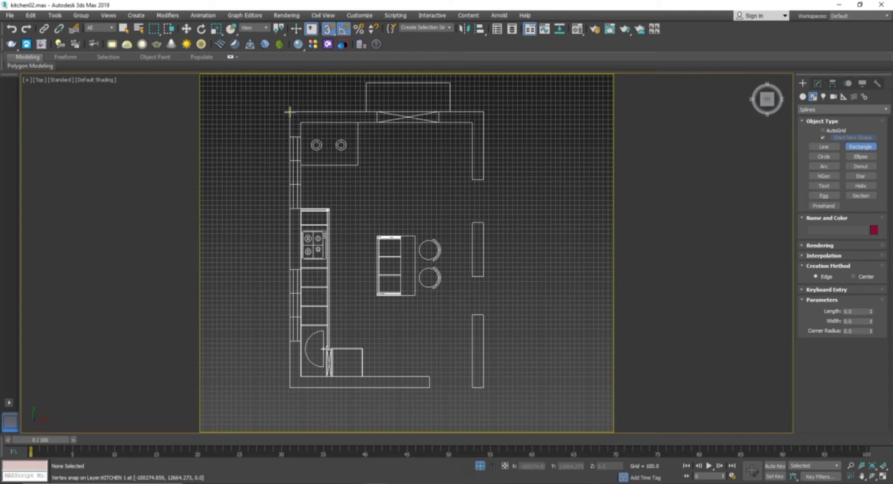
left_click_drag(290, 111, 484, 387)
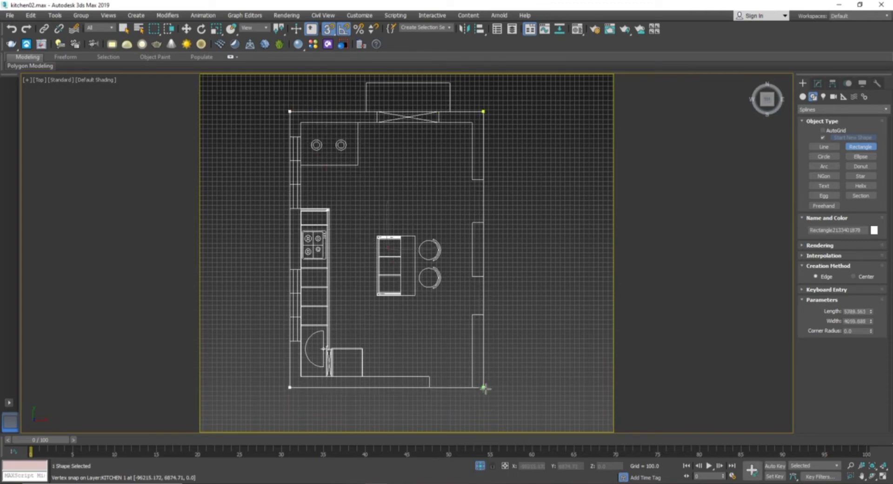
right_click(485, 388)
Step: Convert the rectangle around the kitchen's outer walls to an editable spline
middle_click_drag(450, 326, 434, 341)
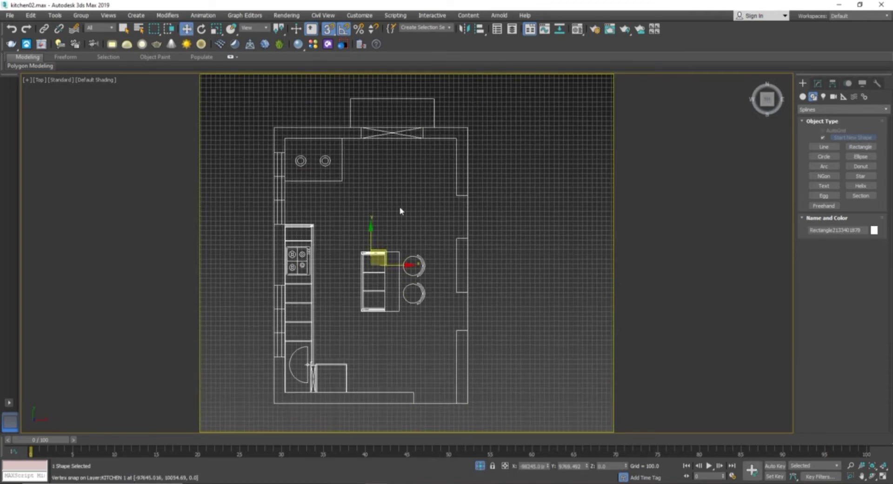
right_click(400, 208)
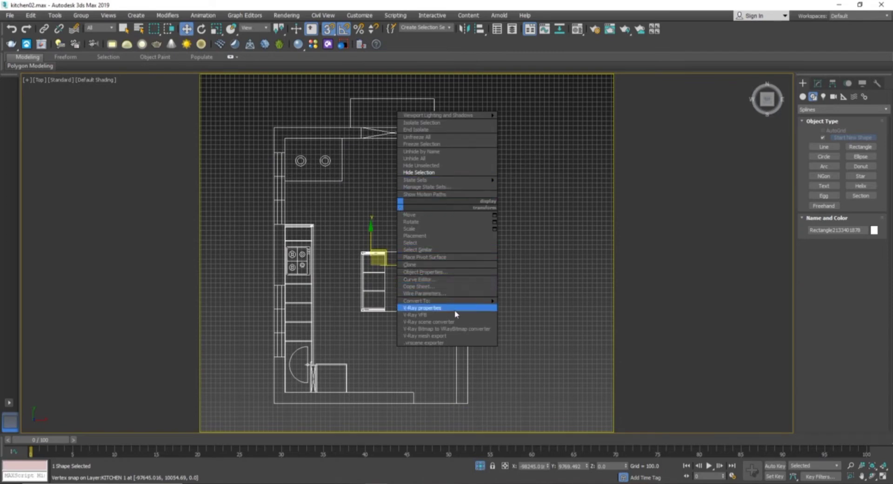
mouse_move(437, 300)
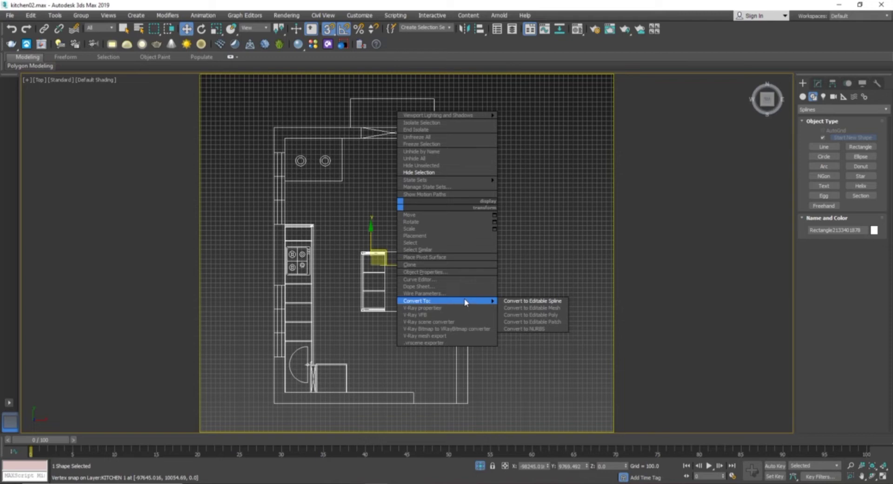
left_click(552, 303)
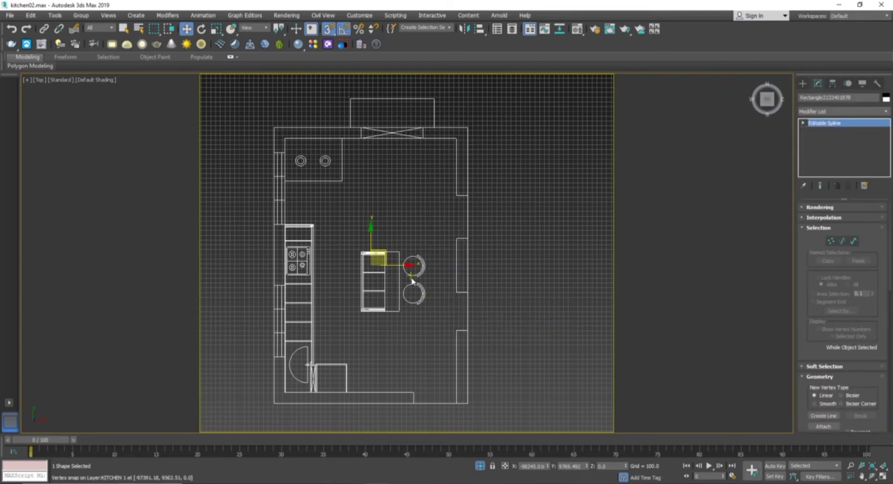
middle_click_drag(412, 272, 421, 268)
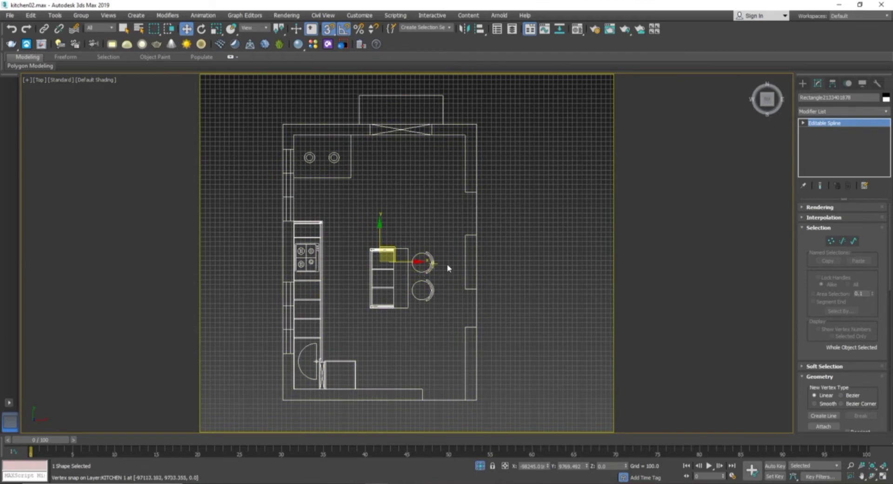
Step: In the perspective view, turn snapping off and raise the outer wall spline to a Z height of about 438
mouse_move(442, 267)
middle_mouse_down()
mouse_move(425, 260)
mouse_move(417, 269)
mouse_move(430, 284)
mouse_move(425, 279)
middle_mouse_up()
key("p")
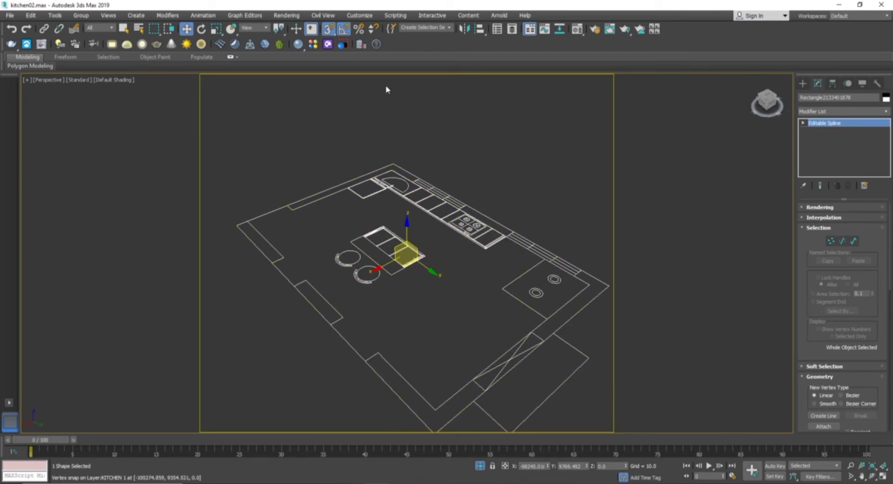
left_click(331, 31)
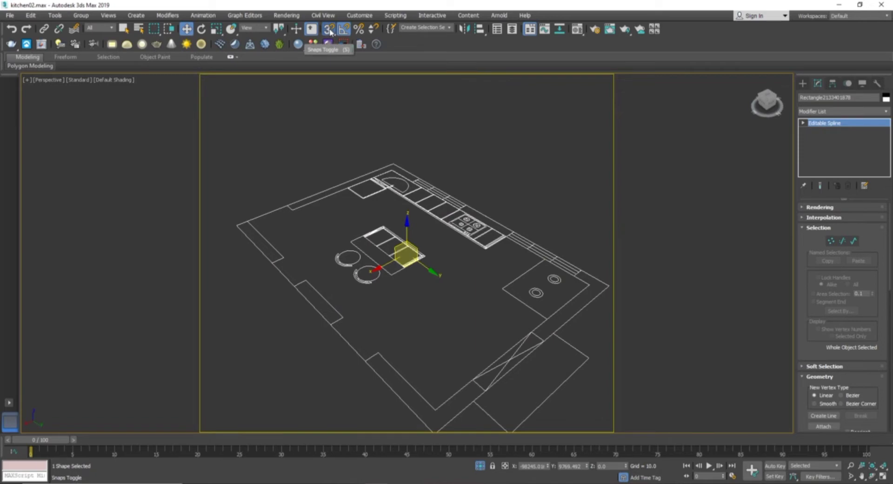
left_click_drag(406, 234, 403, 217)
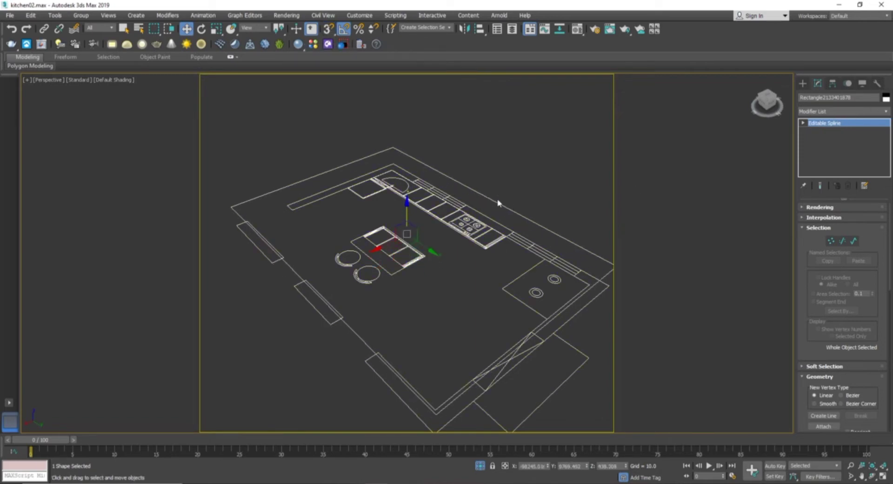
Step: Apply the FloorGenerator modifier to the raised outer wall spline
left_click(845, 112)
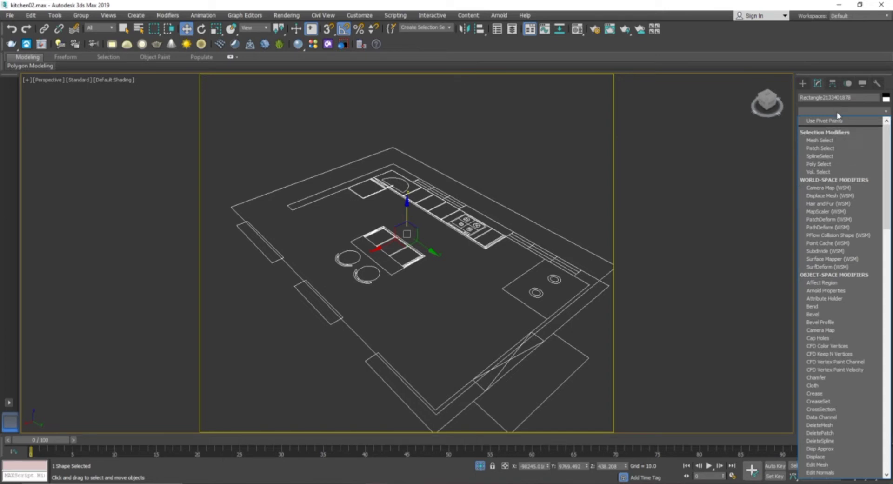
key("f")
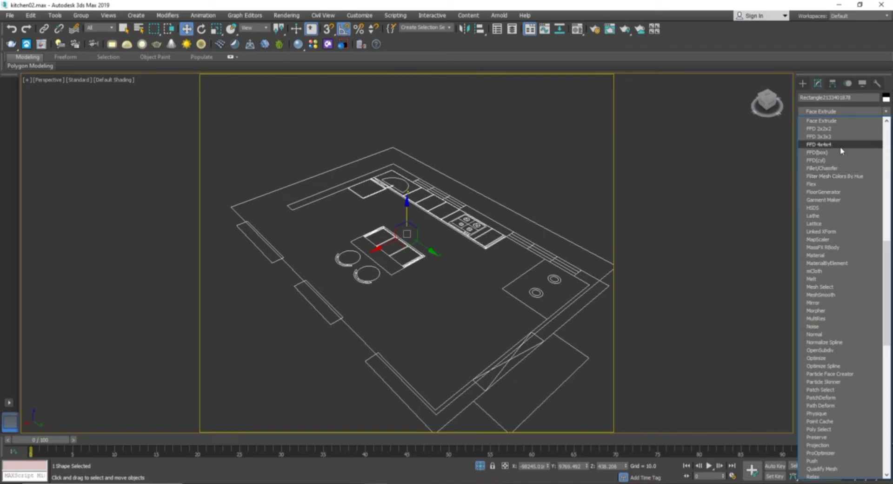
left_click(831, 191)
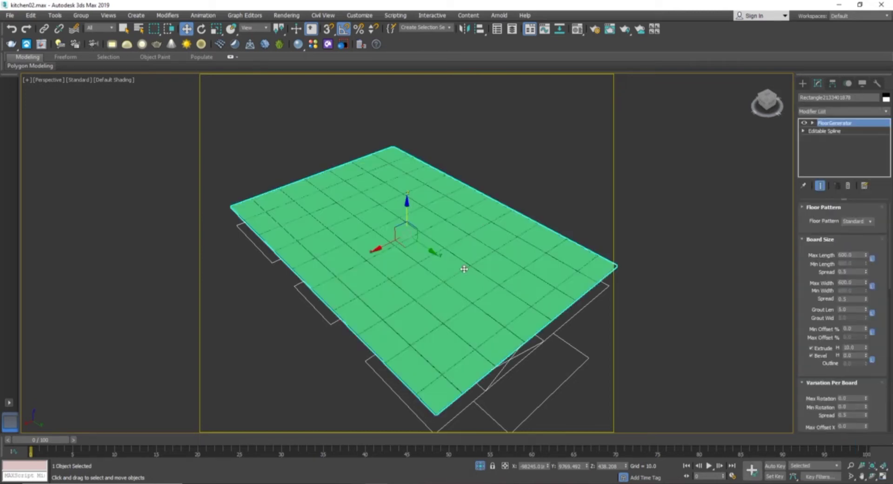
Step: Examine the generated floor boards from several angles and look over the FloorGenerator parameters
middle_click_drag(402, 283, 418, 300, "alt")
scroll(407, 285, "up", 2)
middle_click_drag(404, 242, 389, 272)
scroll(339, 258, "up", 3)
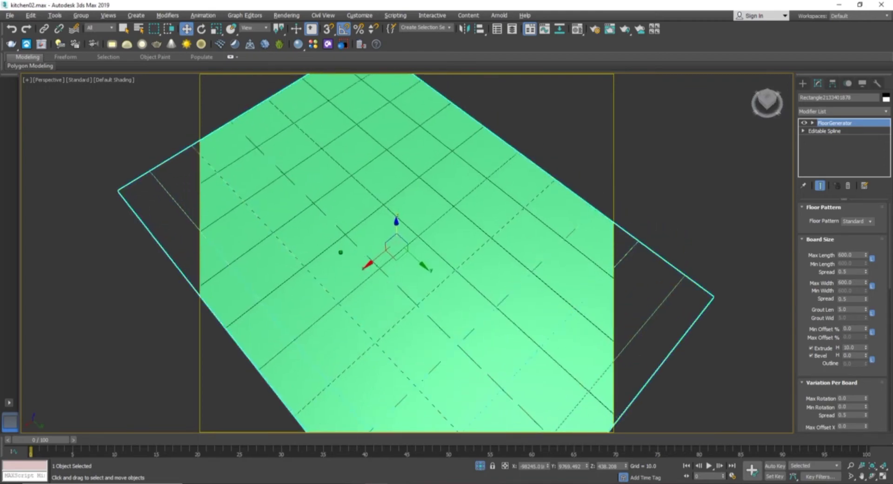
middle_click_drag(351, 244, 417, 365)
scroll(375, 266, "up", 2)
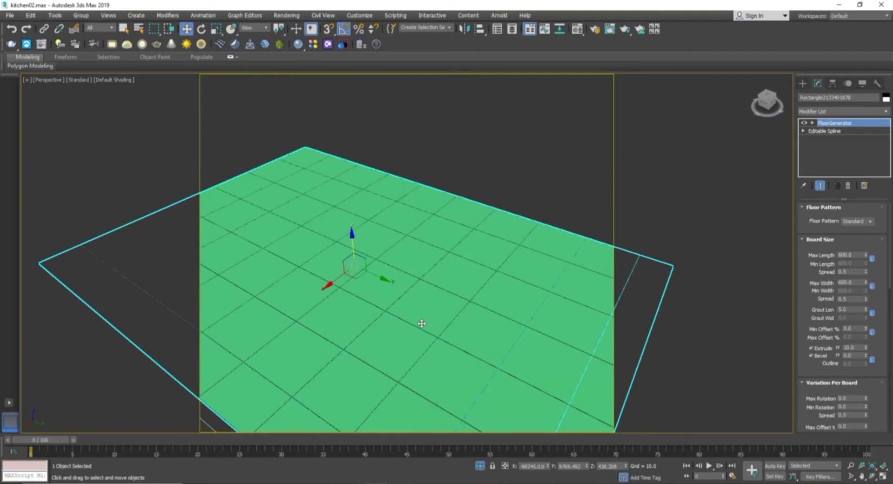
middle_click_drag(470, 311, 444, 313, "alt")
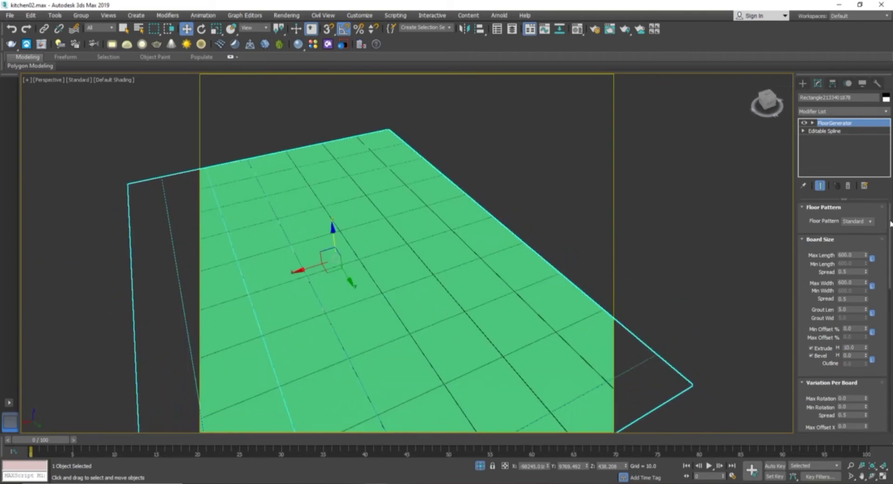
scroll(890, 224, "down", 5)
scroll(890, 224, "up", 5)
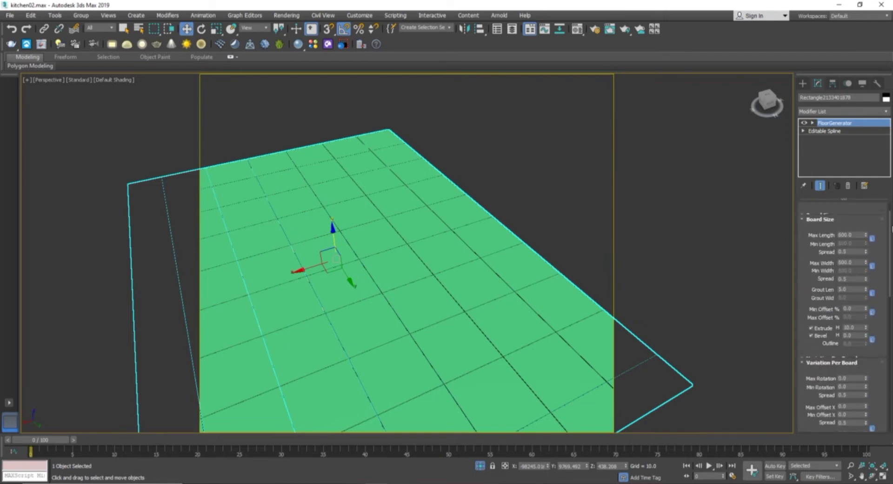
middle_click_drag(454, 291, 504, 287, "alt")
middle_click_drag(389, 287, 387, 308, "alt")
mouse_move(387, 308)
middle_mouse_down()
mouse_move(398, 295)
mouse_move(385, 296)
middle_mouse_up()
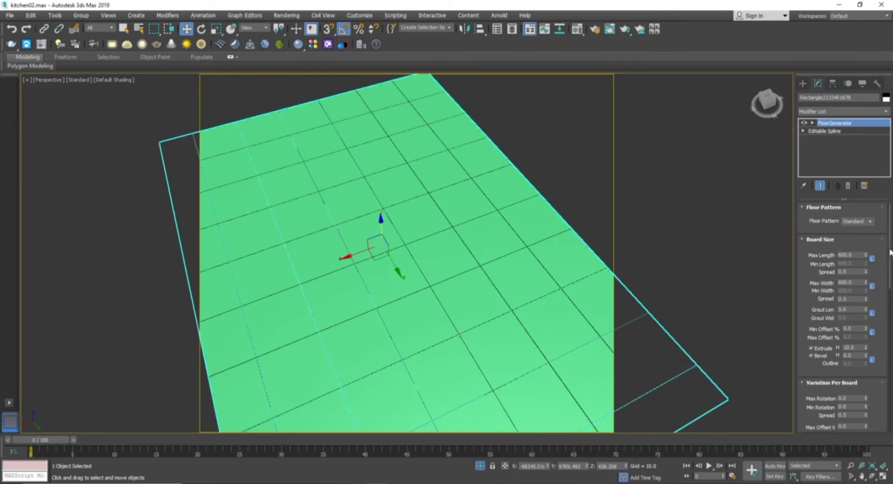
scroll(890, 251, "down", 3)
scroll(890, 251, "up", 3)
middle_click_drag(404, 328, 426, 316, "alt")
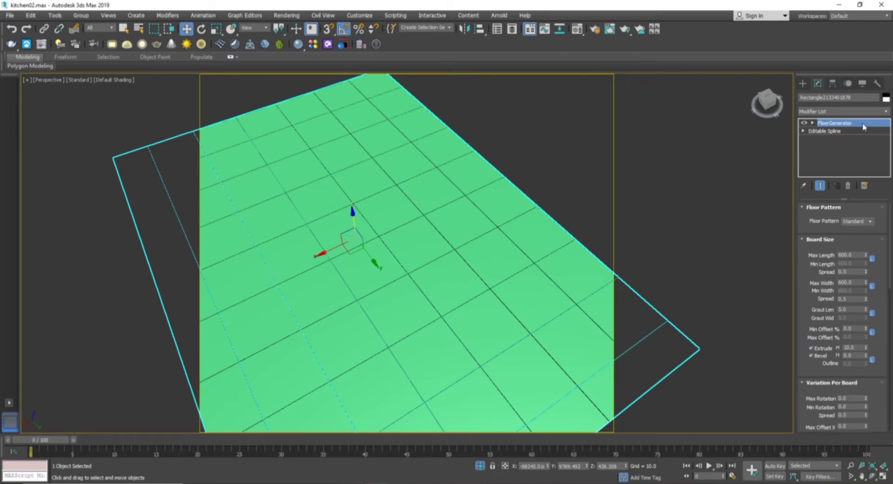
middle_click_drag(401, 338, 372, 325, "alt")
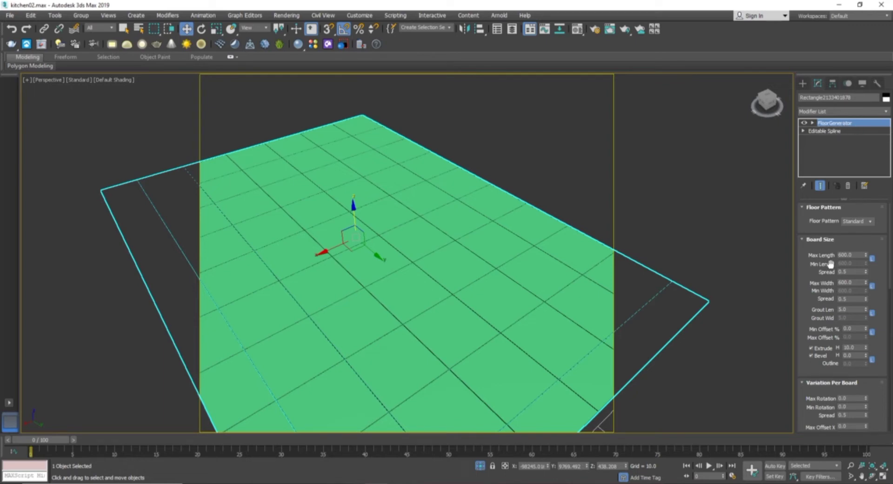
Step: Set the floor boards' maximum length and maximum width to 600 each
double_click(854, 255)
type("500")
key("Return")
type("600")
key("Tab")
type("600")
key("Return")
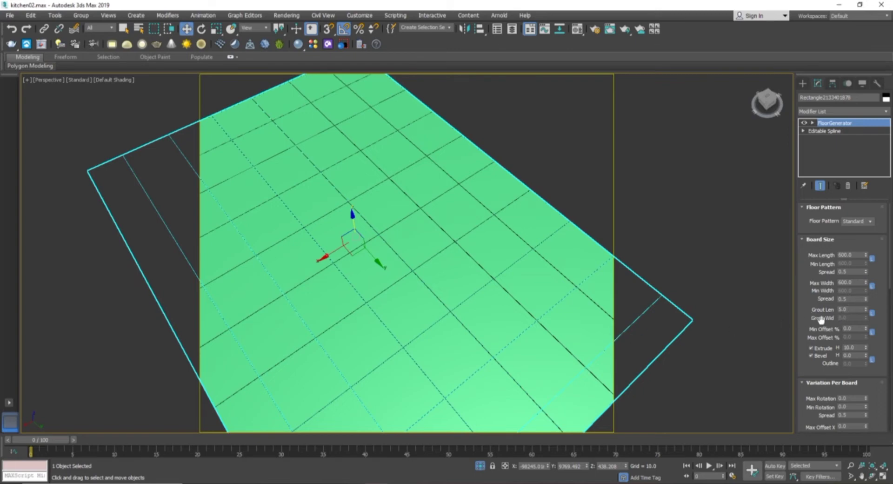
Step: Set the grout length between the floor boards to 5
double_click(849, 309)
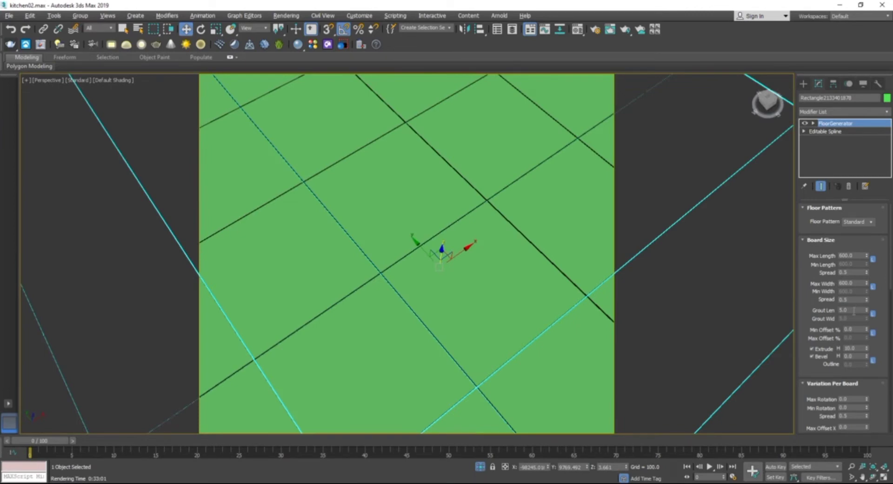
double_click(851, 310)
key("Return")
Step: Examine the grout gaps up close where four floor boards meet
middle_click_drag(426, 303, 460, 308)
scroll(390, 273, "up", 2)
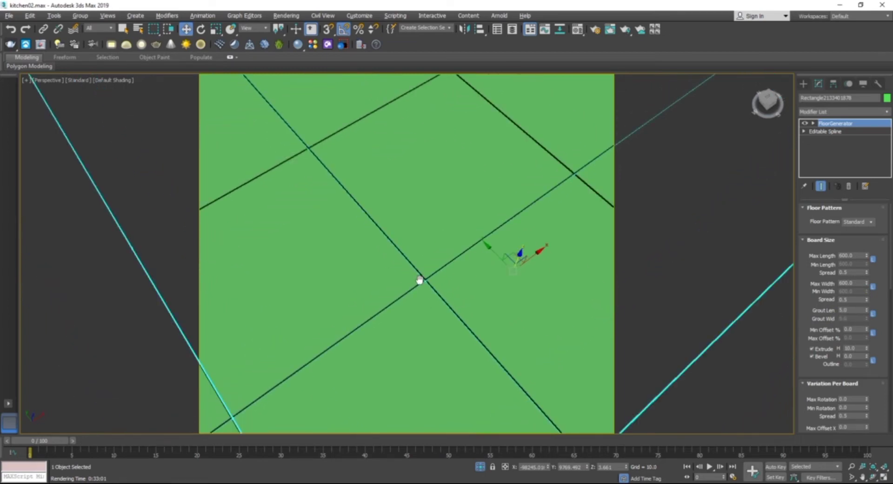
middle_click_drag(419, 279, 404, 293)
scroll(308, 166, "up", 3)
scroll(341, 219, "down", 3)
middle_click_drag(439, 325, 387, 263)
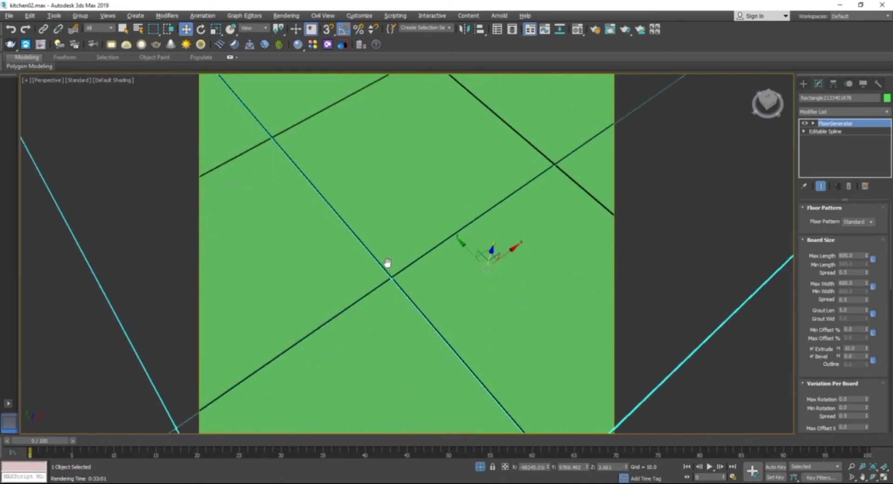
scroll(387, 262, "up", 5)
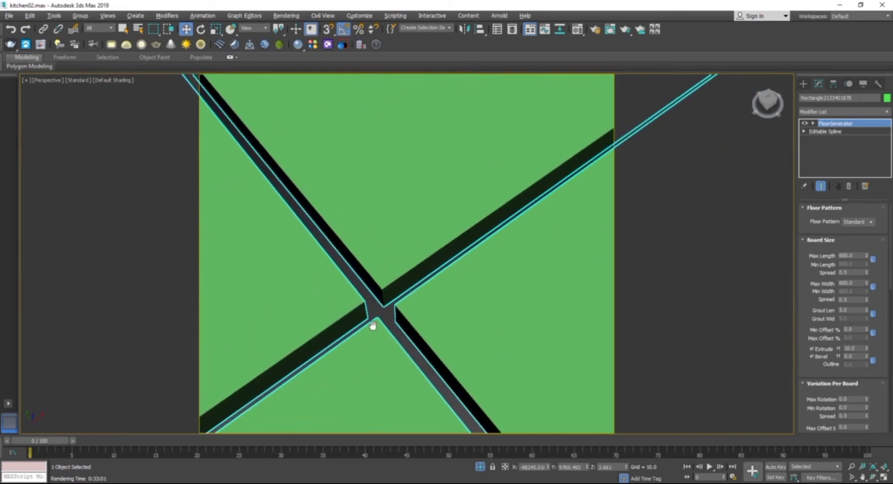
middle_click_drag(372, 325, 379, 325)
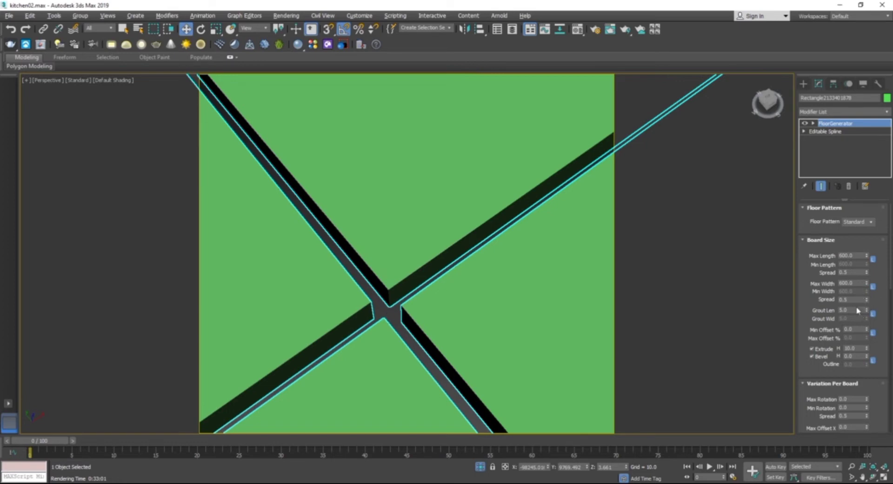
middle_click_drag(390, 316, 393, 311)
scroll(393, 311, "down", 2)
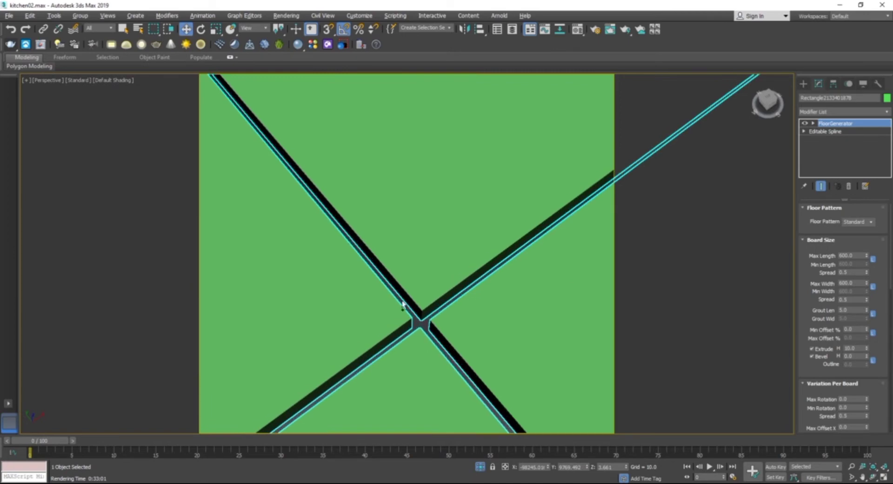
mouse_move(442, 343)
middle_mouse_down()
mouse_move(428, 335)
mouse_move(428, 309)
mouse_move(413, 305)
middle_mouse_up()
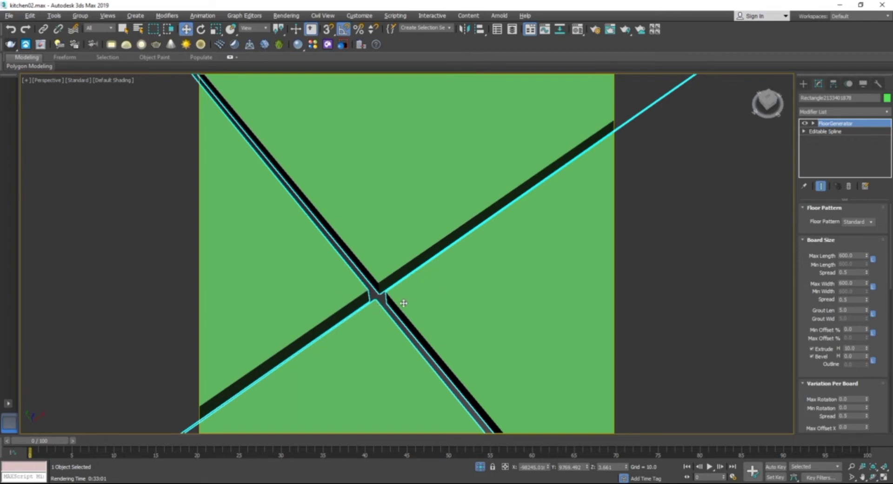
middle_click_drag(420, 315, 408, 291)
scroll(418, 285, "down", 3)
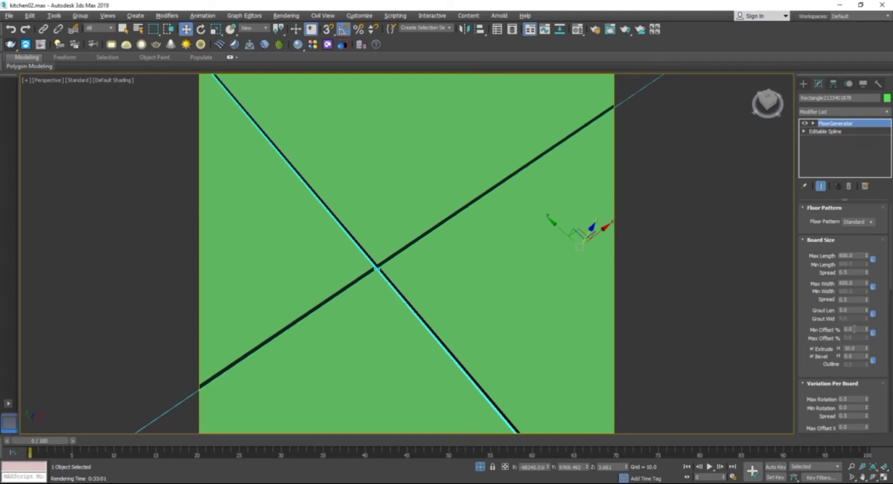
Step: Try a 20% minimum offset on the floor boards and reset it to 0
double_click(855, 328)
type("20")
key("Return")
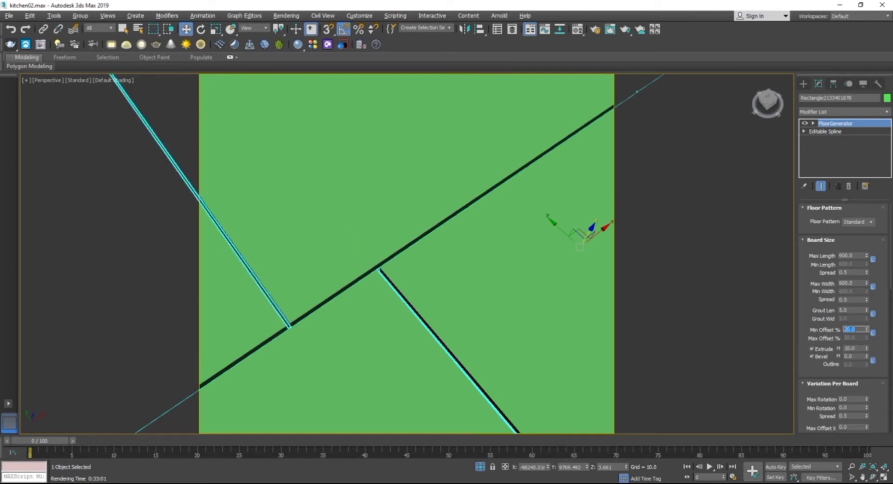
type("0")
left_click(854, 348)
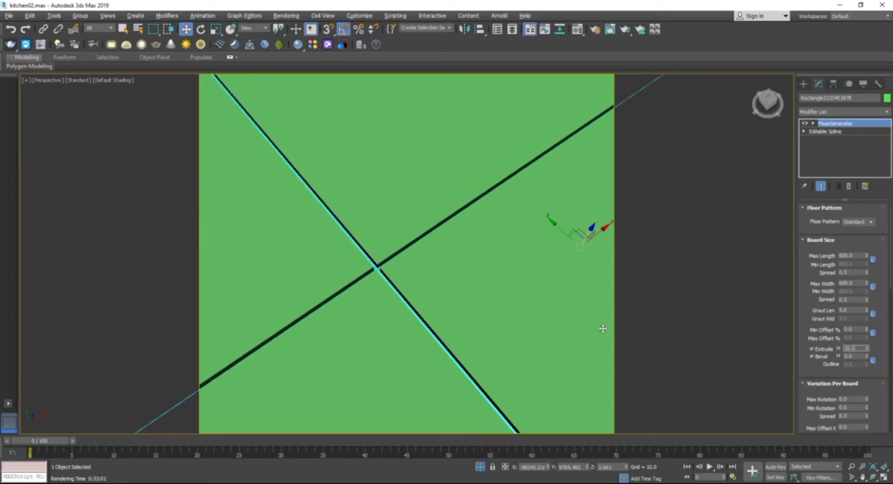
Step: Set the floor boards' minimum offset to 20% and check the staggered pattern across the floor
scroll(380, 302, "down", 5)
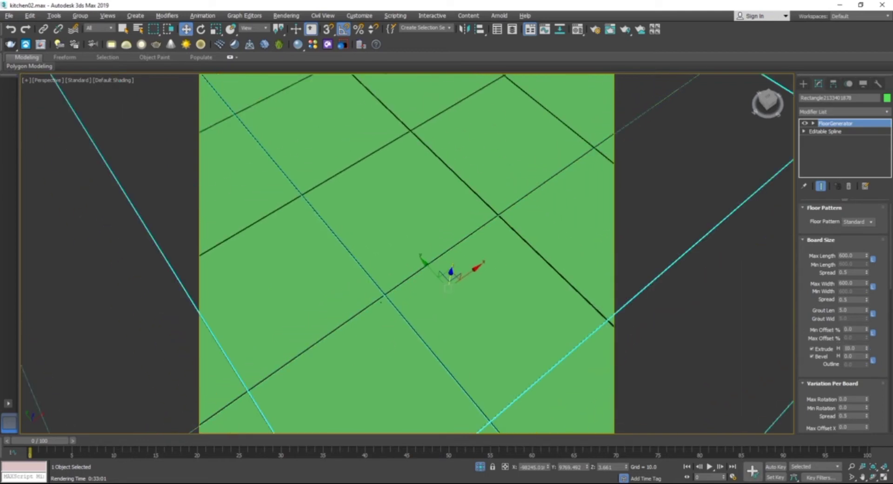
scroll(380, 302, "down", 2)
middle_click_drag(388, 312, 429, 279)
scroll(380, 312, "up", 2)
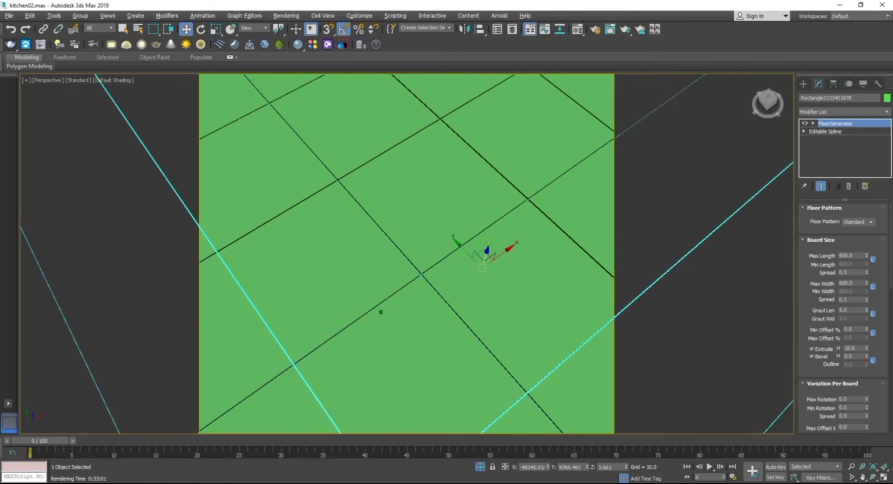
middle_click_drag(417, 205, 413, 248, "alt")
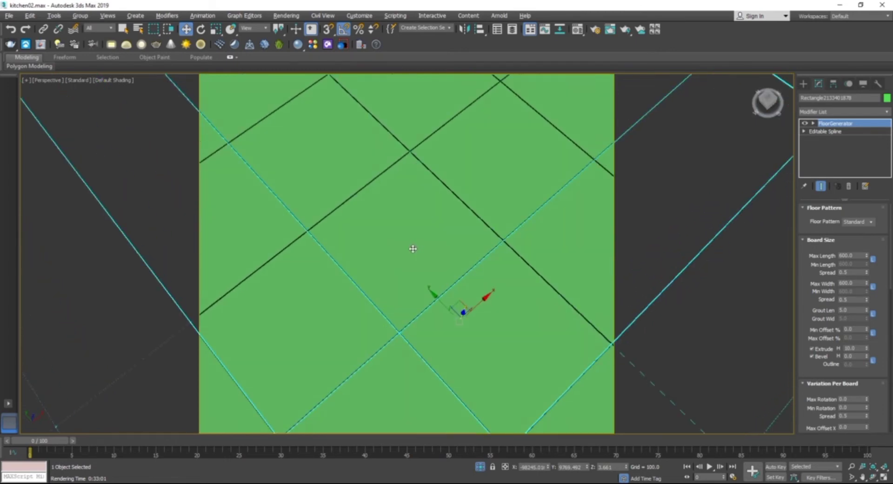
double_click(857, 329)
left_click(857, 349)
middle_click_drag(401, 233, 482, 372)
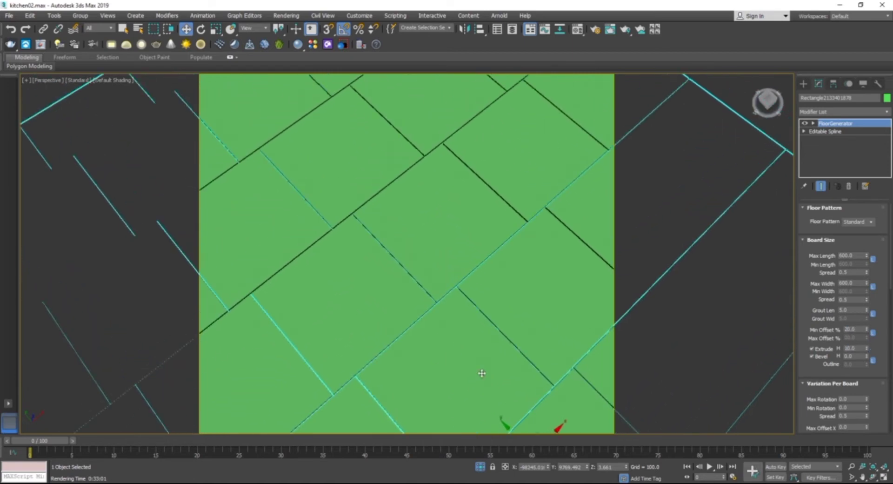
scroll(406, 277, "down", 2)
scroll(406, 277, "down", 1)
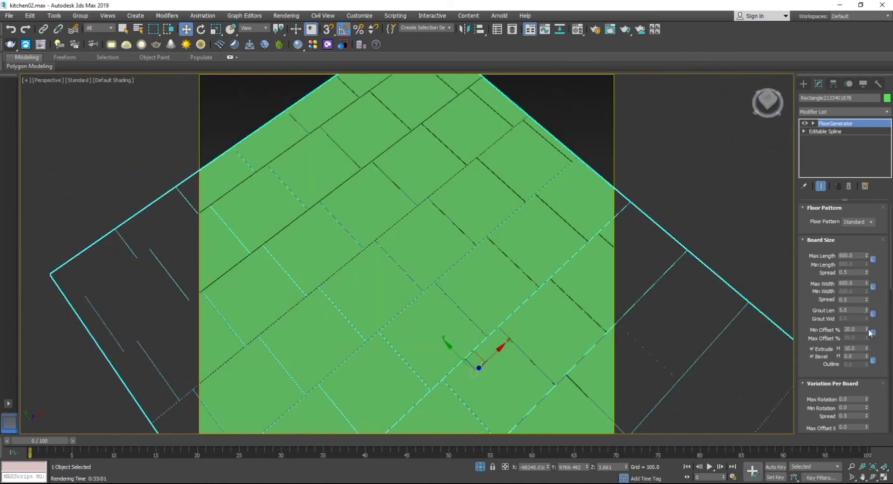
scroll(422, 300, "up", 1)
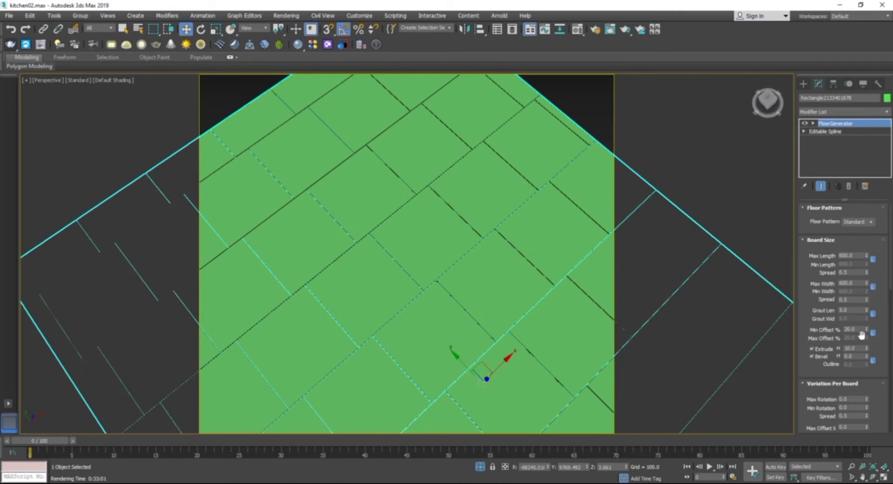
Step: Raise the floor boards' minimum offset to 24.8%, check the pattern, and reset the offset to 0
left_click_drag(865, 330, 846, 316)
middle_click_drag(367, 313, 433, 309, "alt")
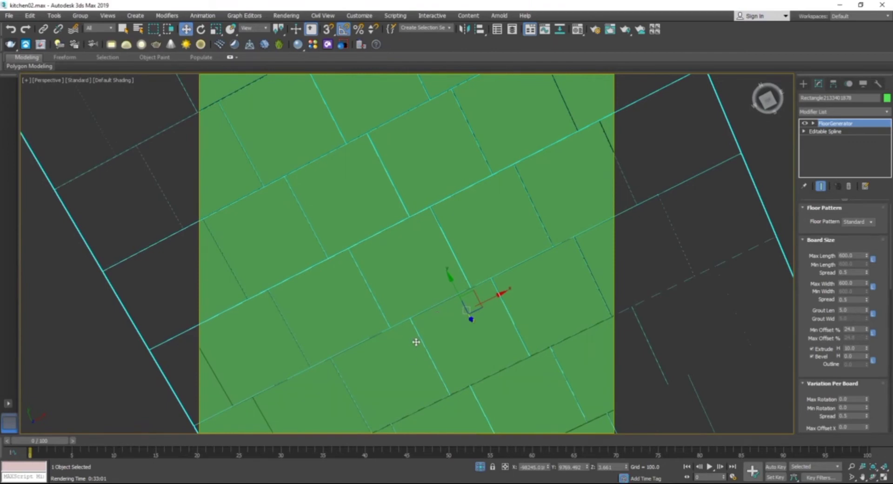
middle_click_drag(432, 338, 488, 303, "alt")
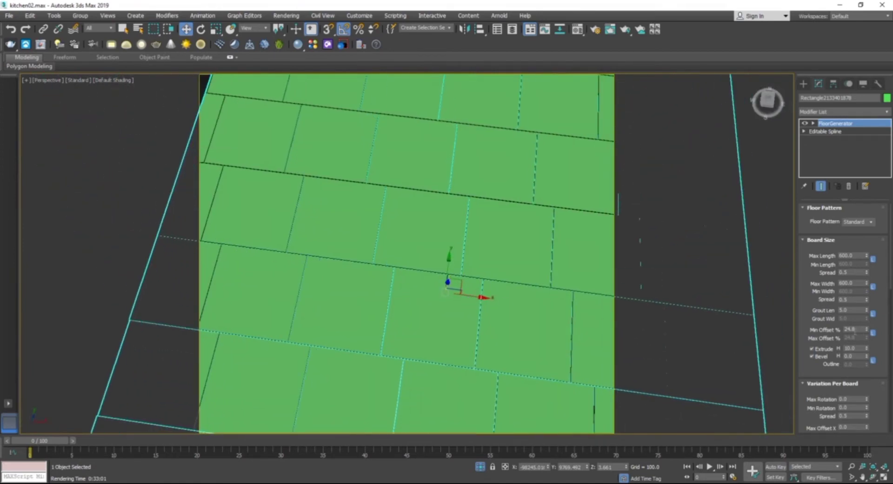
double_click(851, 330)
type("0")
key("Return")
middle_click_drag(422, 339, 508, 348, "alt")
middle_click_drag(445, 203, 496, 297, "alt")
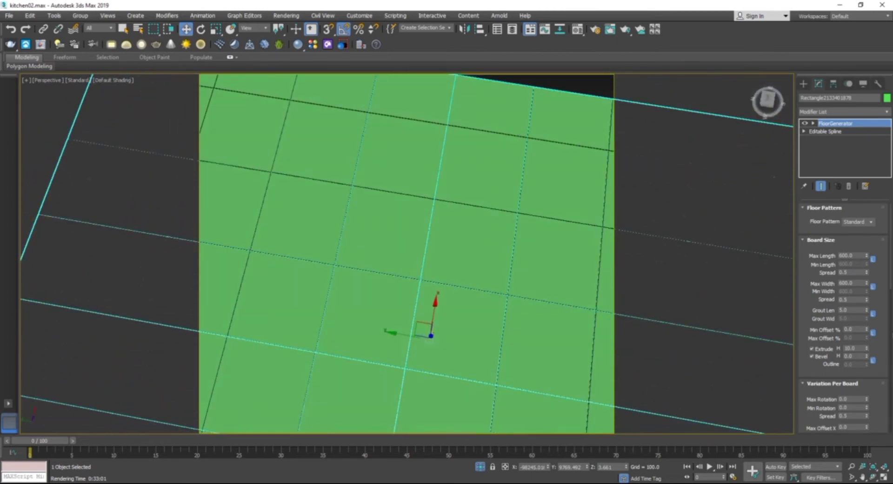
middle_click_drag(463, 371, 421, 367, "alt")
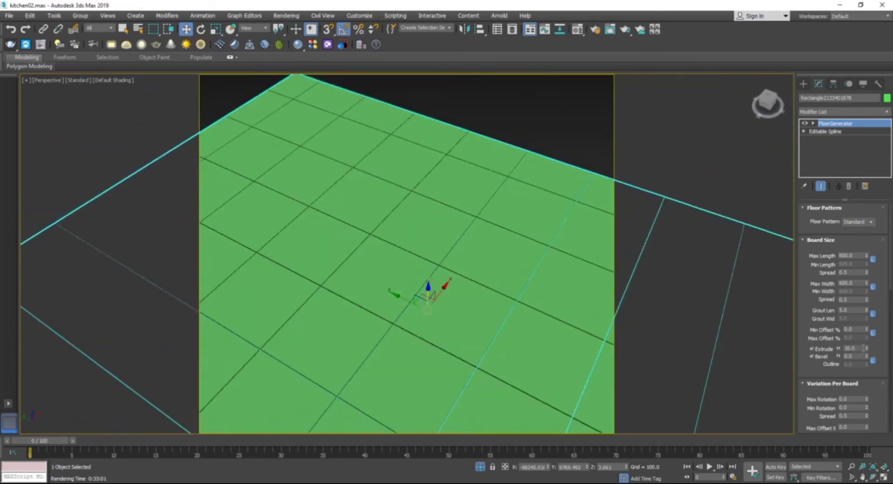
middle_click_drag(371, 417, 385, 332)
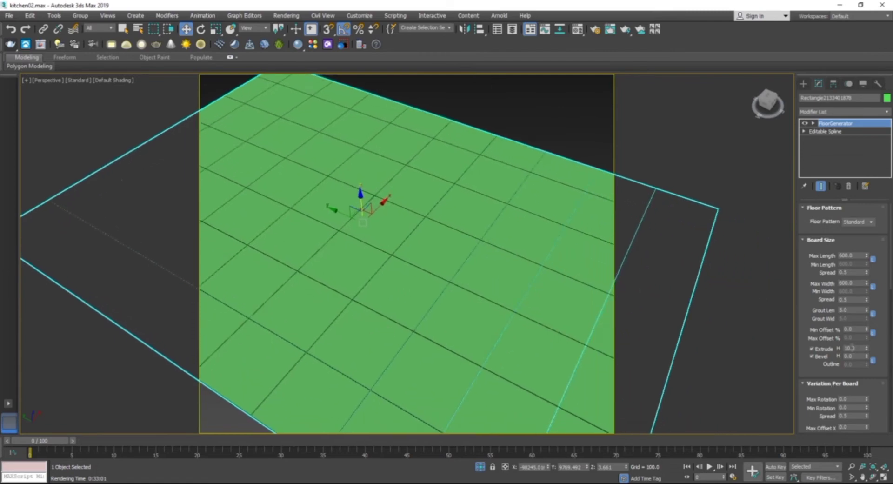
Step: Examine the extruded thickness of the floor boards up close along the floor's outer edge
double_click(849, 348)
middle_click_drag(360, 385, 349, 336)
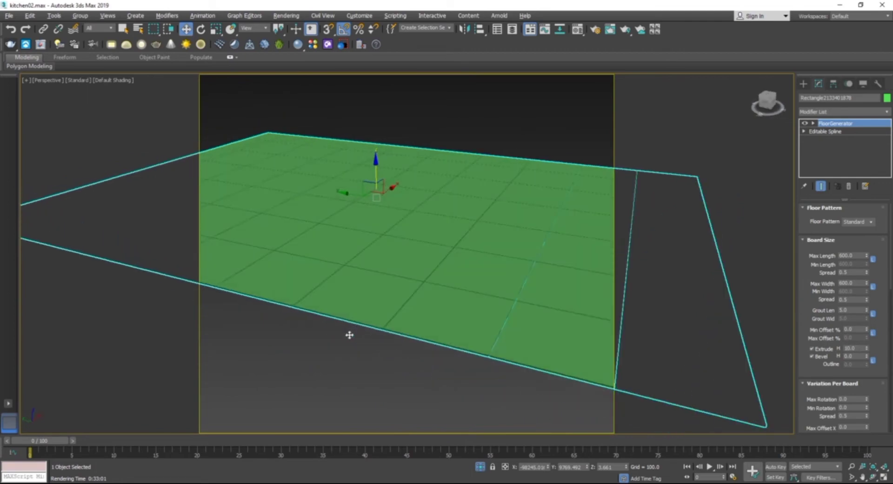
scroll(353, 335, "up", 2)
scroll(384, 367, "down", 5)
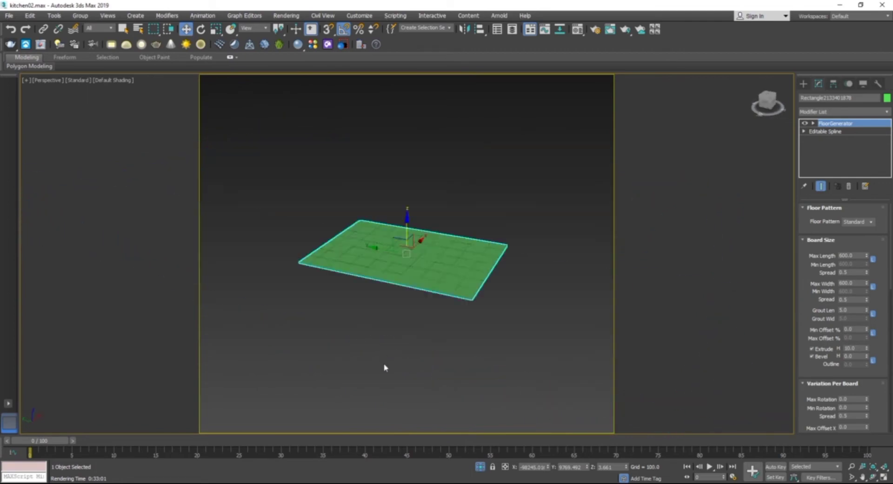
middle_click_drag(385, 367, 371, 296, "alt")
scroll(365, 269, "up", 5)
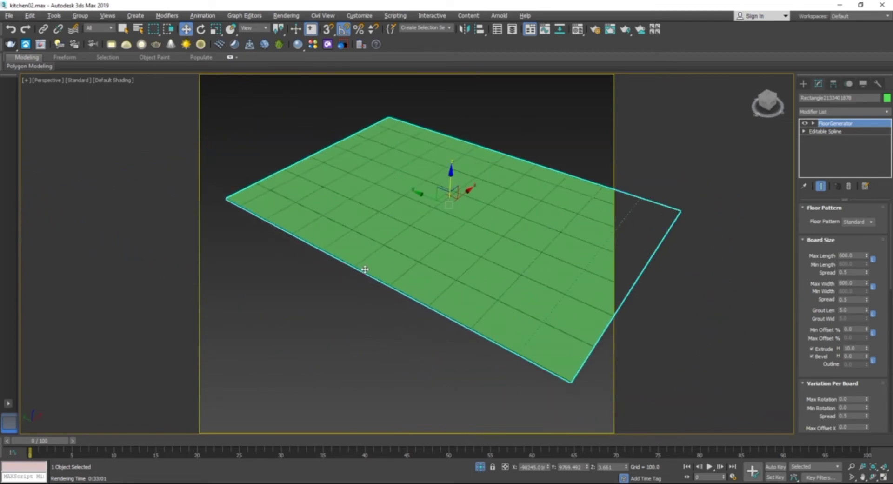
middle_click_drag(427, 268, 369, 300)
scroll(427, 344, "up", 5)
scroll(427, 345, "down", 2)
middle_click_drag(418, 342, 421, 325, "alt")
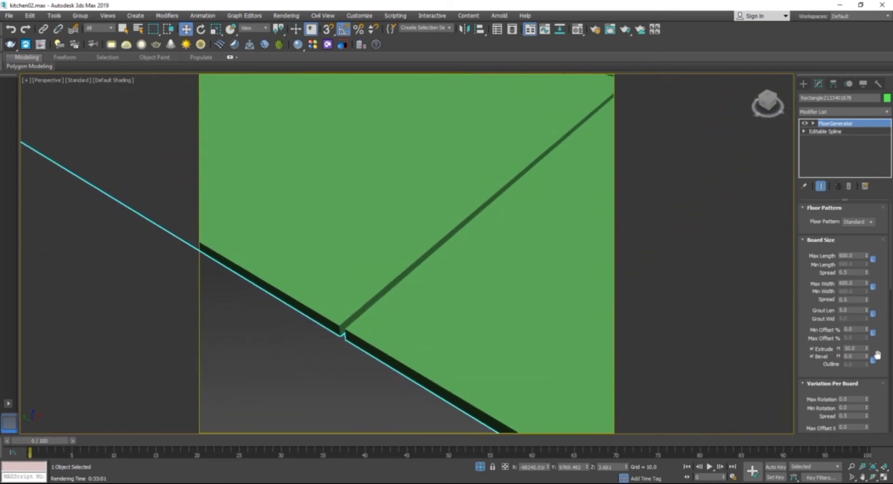
Step: Try a 32.7 extrude height on the floor boards and set it back to 10
left_click_drag(867, 350, 848, 244)
left_click(860, 348)
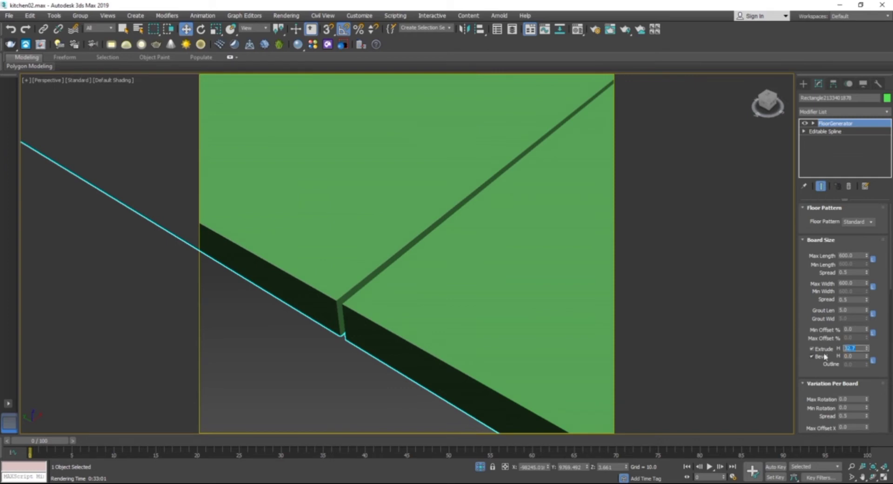
type("10")
key("Tab")
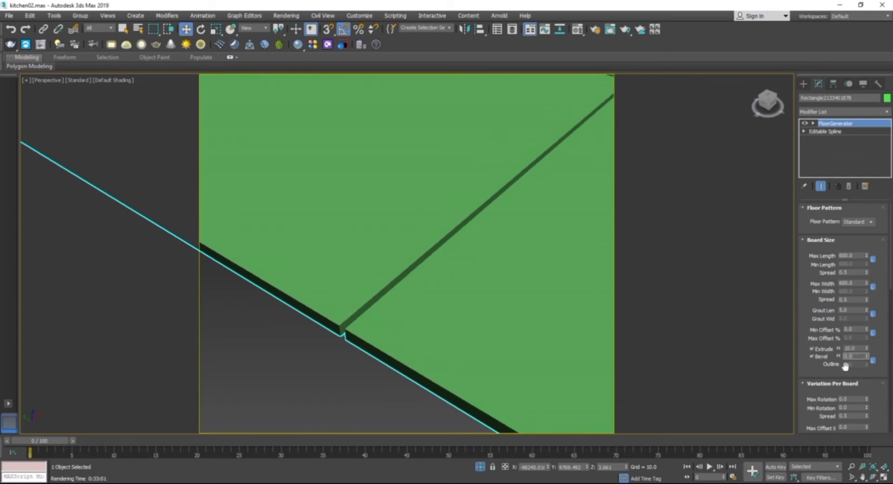
Step: Set the floor boards' bevel height to 10, watching the board edges up close
middle_click_drag(478, 325, 421, 385)
middle_click_drag(445, 312, 494, 288)
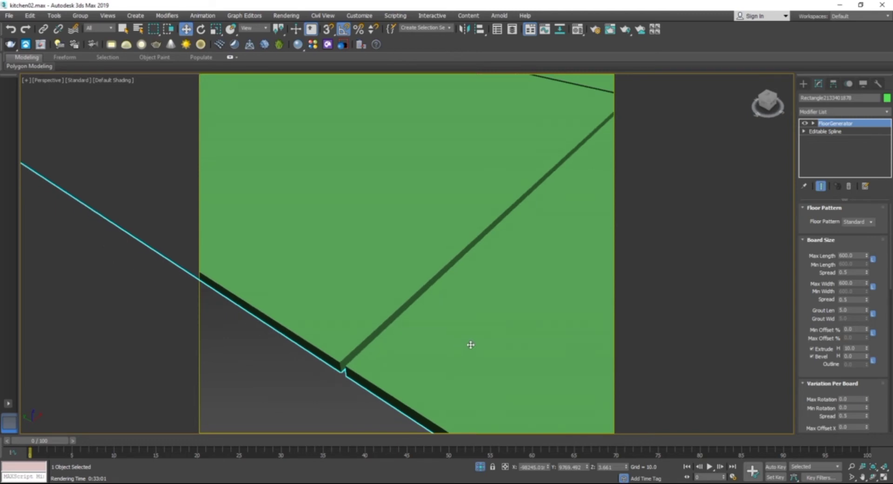
middle_click_drag(386, 363, 397, 333)
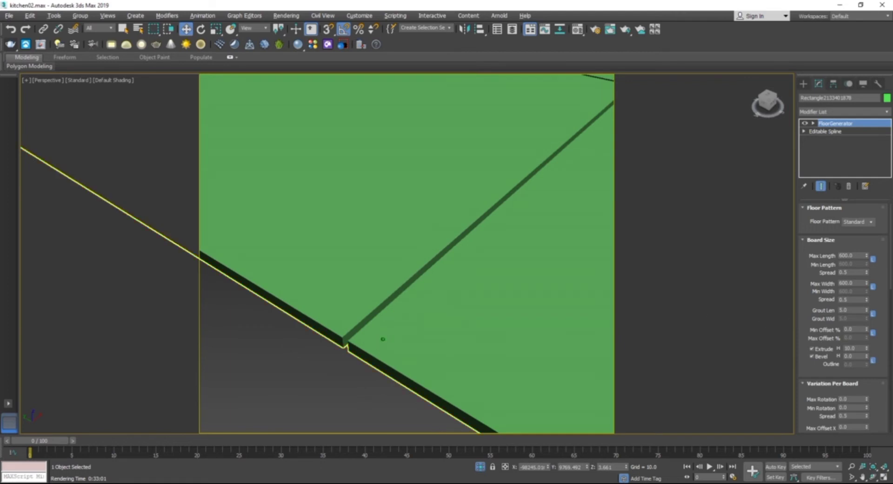
scroll(380, 338, "up", 1)
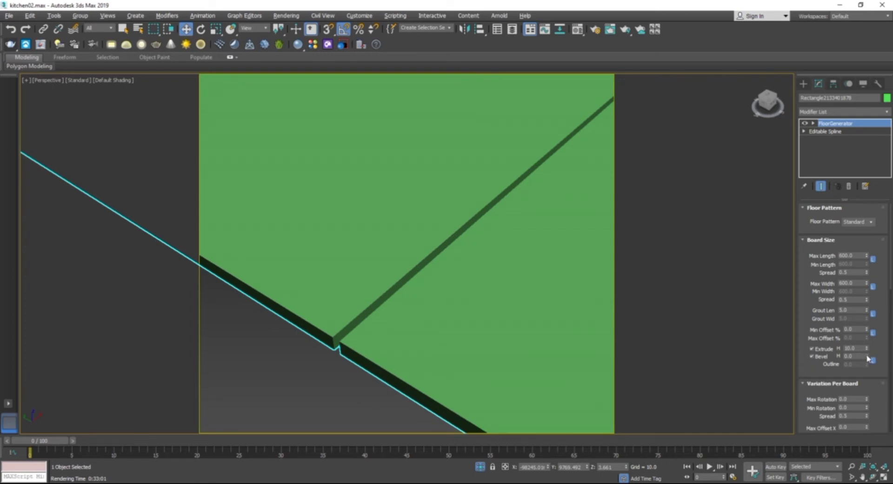
left_click_drag(866, 357, 870, 386)
double_click(858, 356)
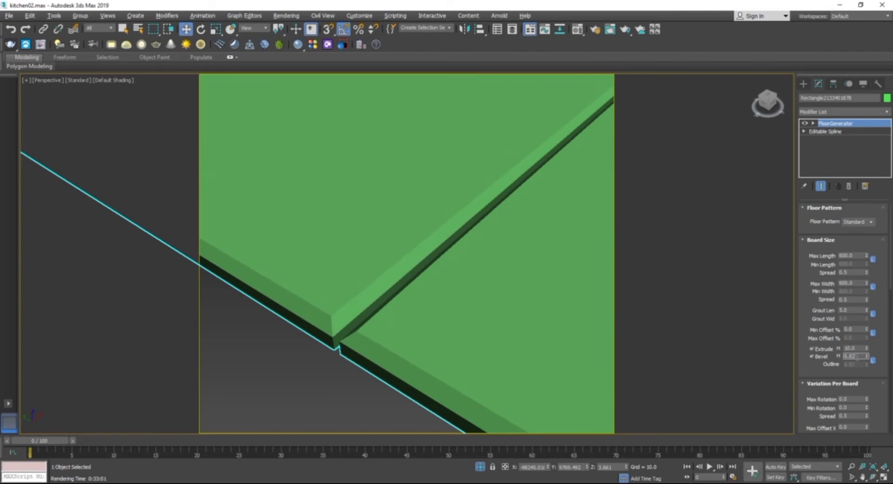
type("10")
key("shift+Tab")
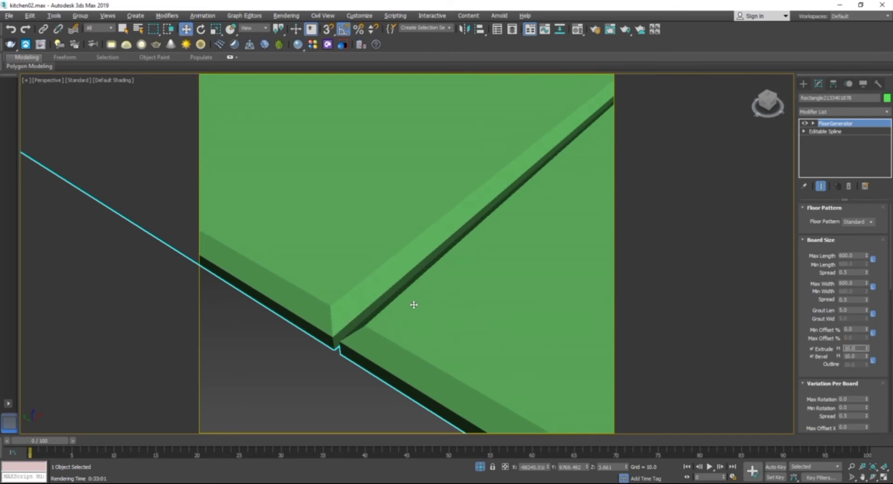
Step: Check the bevelled joints between the floor boards and reset the bevel height to 0
middle_click_drag(414, 304, 353, 409)
scroll(350, 378, "down", 3)
scroll(447, 282, "up", 3)
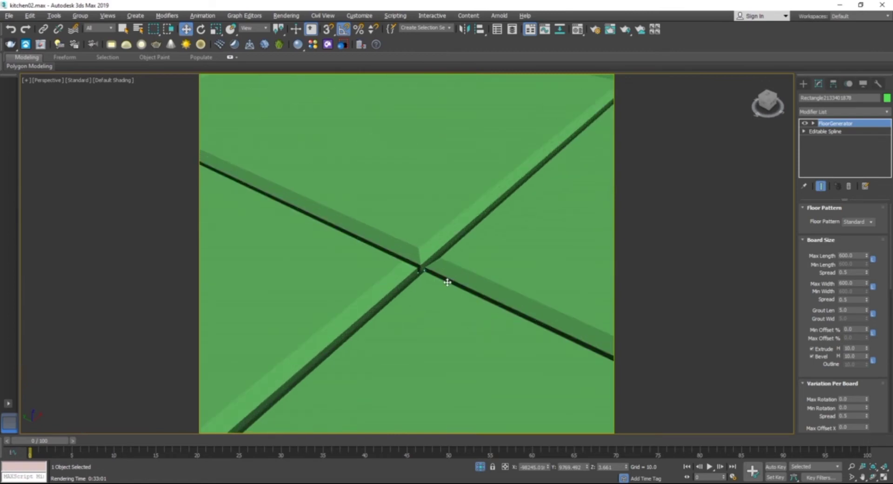
middle_click_drag(441, 265, 451, 373)
middle_click_drag(456, 322, 470, 414)
middle_click_drag(438, 239, 435, 284)
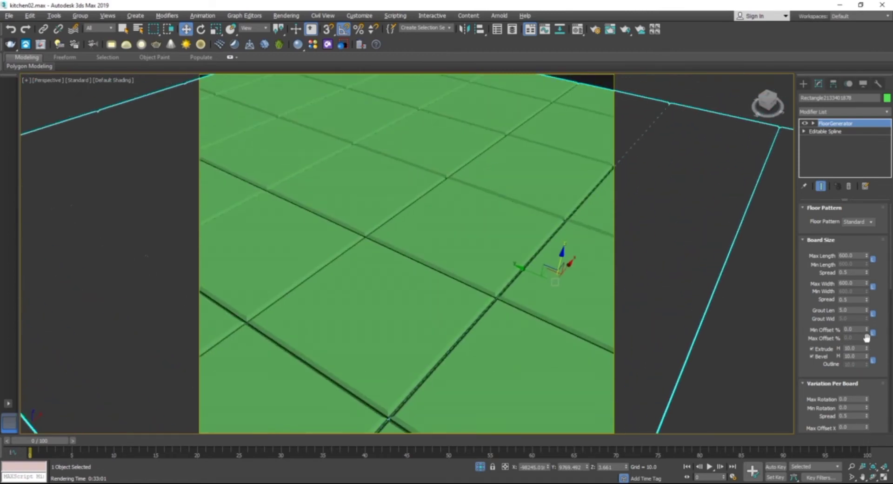
left_click(850, 356)
type("5")
key("shift+Tab")
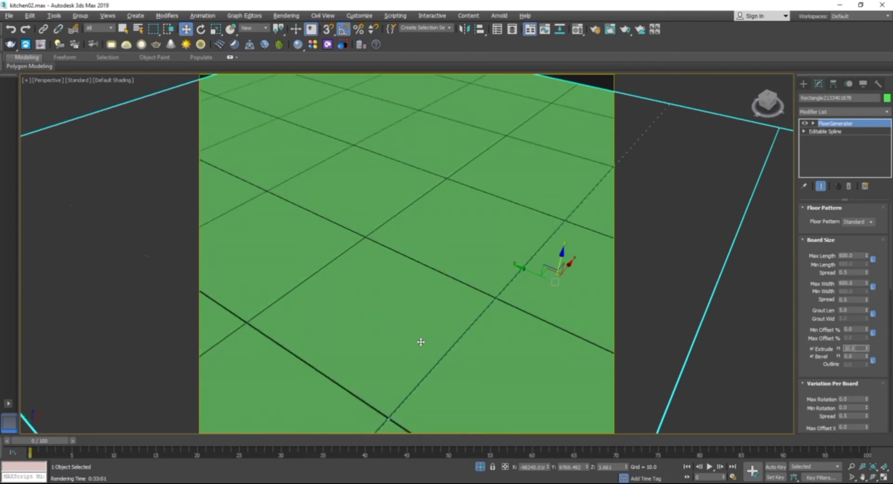
Step: Examine the tile layout and grout lines across the whole floor from several angles
middle_click_drag(474, 343, 461, 373, "alt")
middle_click_drag(478, 271, 462, 418)
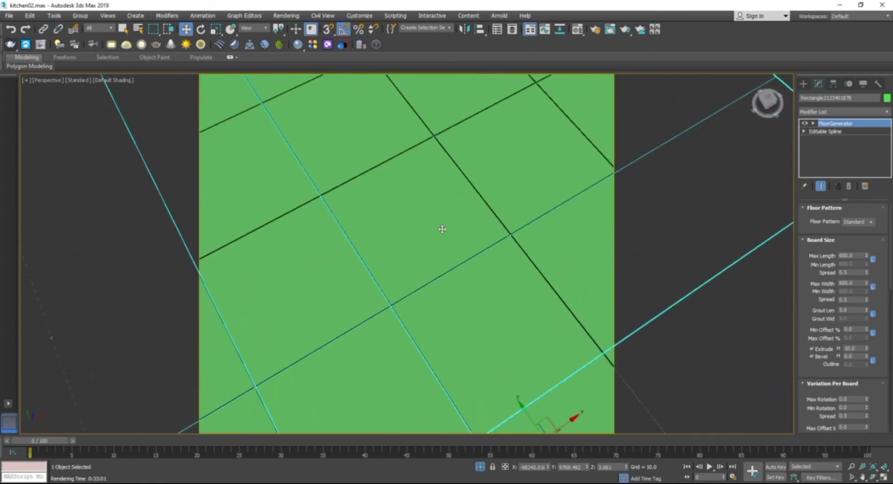
middle_click_drag(445, 228, 464, 293)
scroll(454, 233, "down", 2)
middle_click_drag(473, 254, 447, 235)
middle_click_drag(437, 312, 466, 321, "alt")
middle_click_drag(443, 325, 406, 217)
scroll(412, 264, "down", 2)
middle_click_drag(471, 278, 400, 274, "alt")
scroll(441, 306, "up", 3)
middle_click_drag(466, 245, 470, 279, "alt")
middle_click_drag(428, 248, 397, 244, "alt")
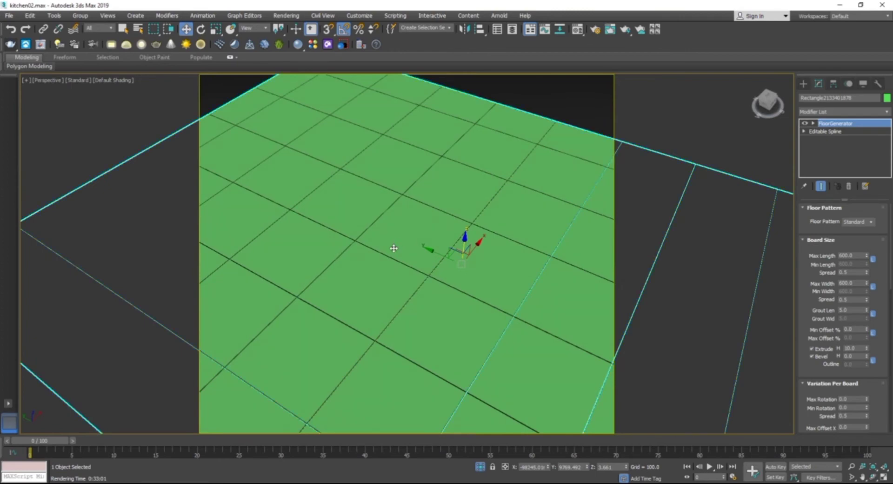
scroll(392, 250, "up", 5)
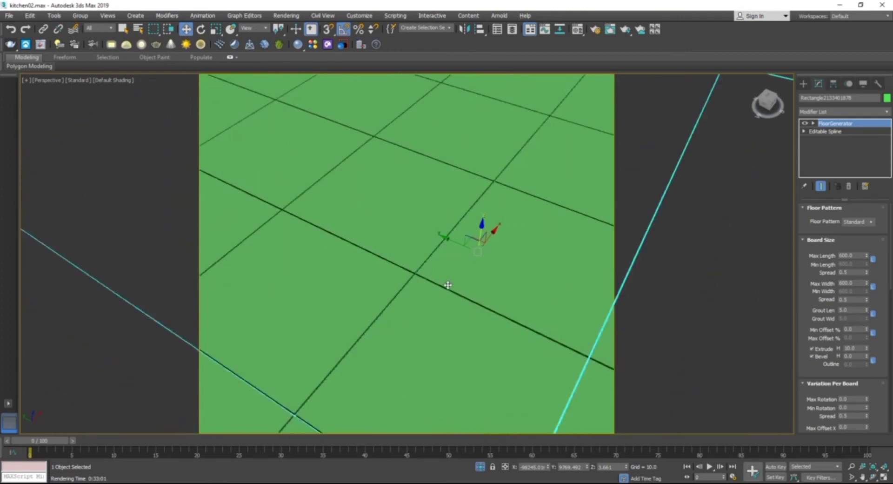
scroll(407, 269, "down", 4)
mouse_move(448, 333)
middle_mouse_down("alt")
mouse_move(428, 309)
mouse_move(384, 309)
mouse_move(426, 299)
mouse_move(454, 333)
middle_mouse_up("alt")
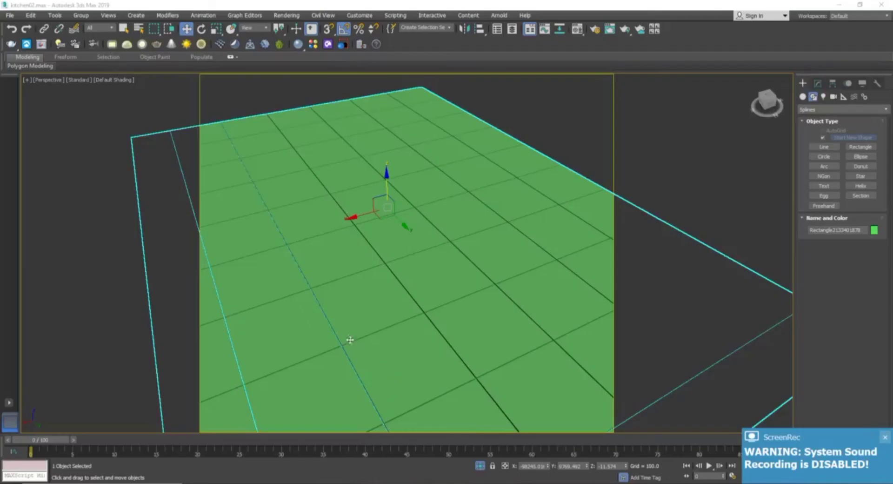
middle_click_drag(350, 340, 368, 343, "alt")
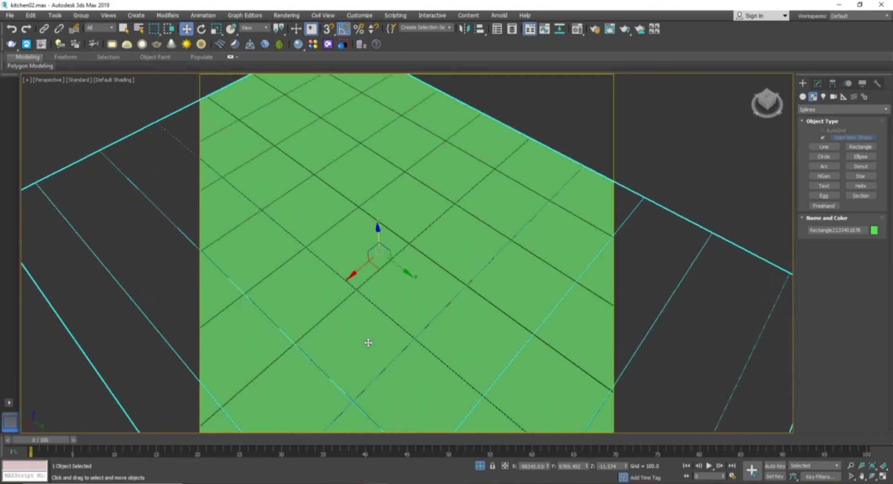
Step: Assign the existing flr material from the Material Editor to the selected tiled floor
key("m")
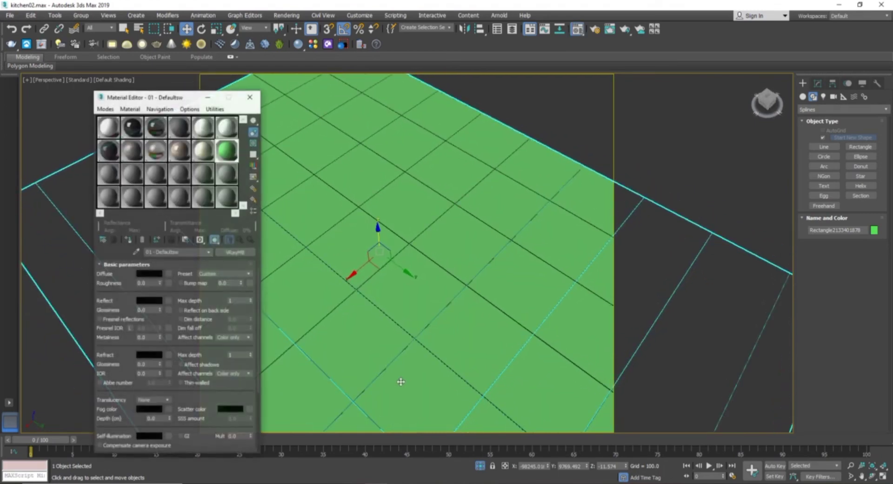
left_click(207, 151)
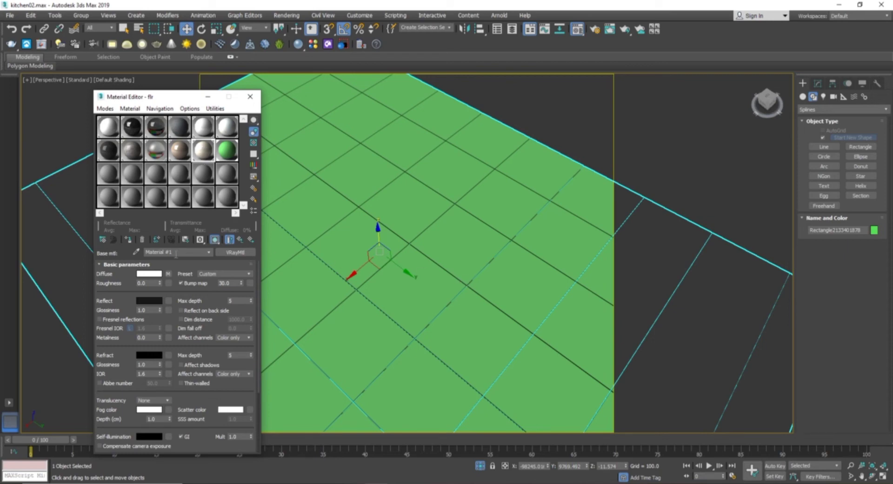
left_click(129, 240)
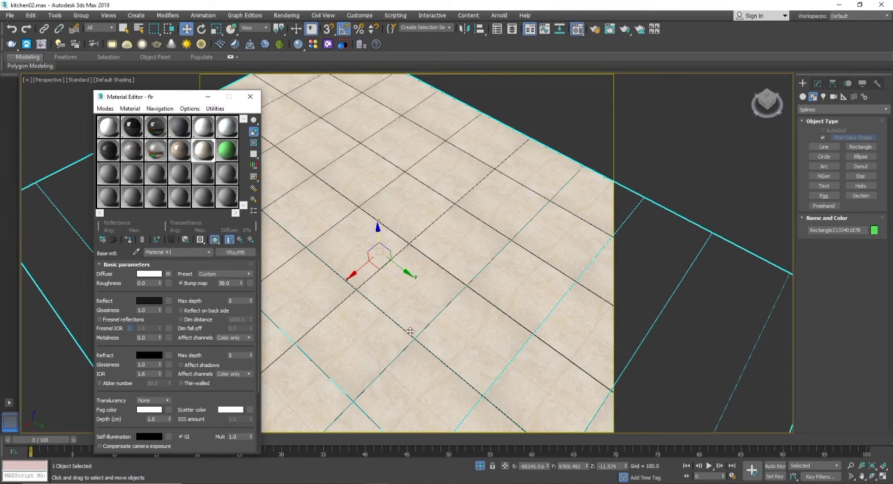
Step: Examine the stone texture on the floor tiles and the grout gaps where four tiles meet
middle_click_drag(411, 329, 392, 302, "alt")
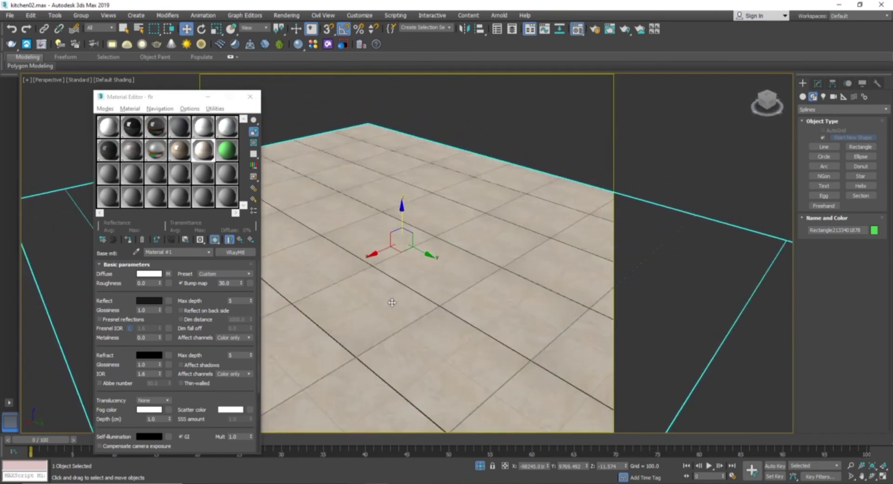
middle_click_drag(462, 330, 388, 312)
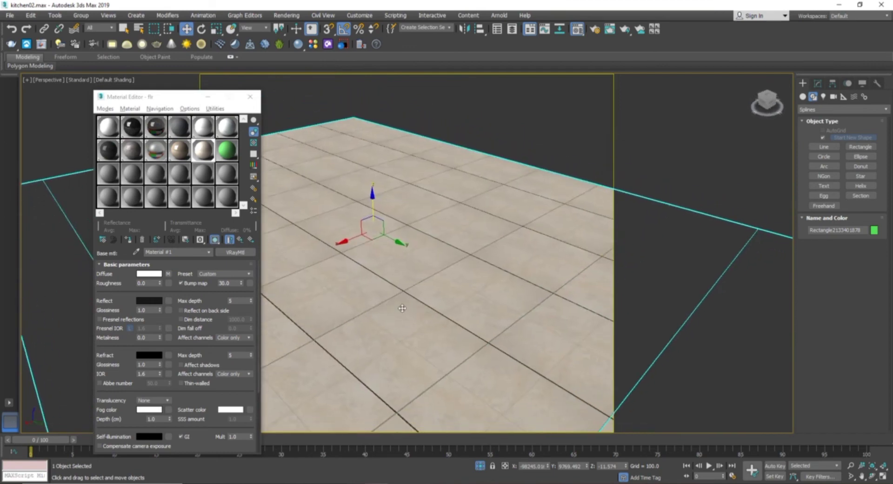
scroll(402, 308, "up", 6)
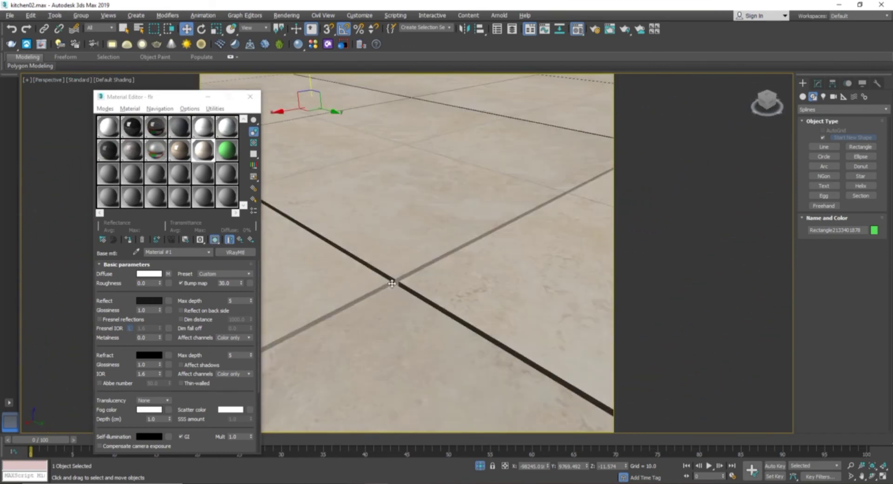
middle_click_drag(395, 284, 418, 309, "alt")
middle_click_drag(418, 309, 388, 248)
scroll(431, 372, "up", 1)
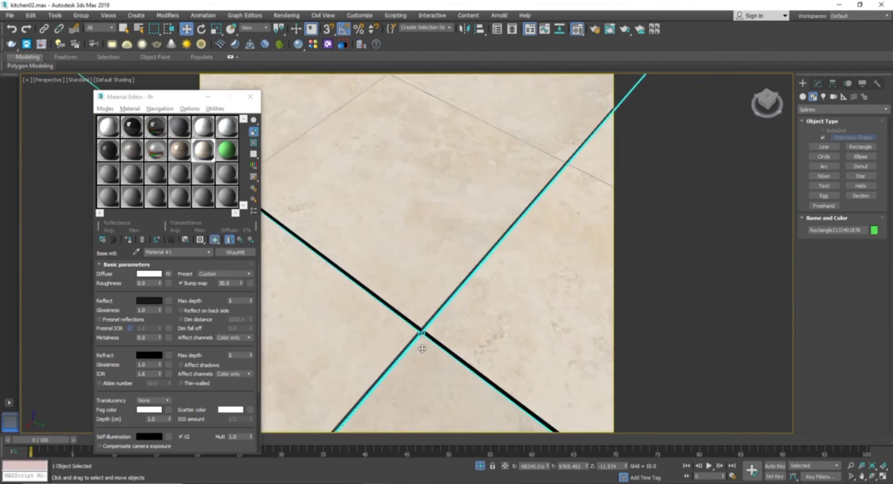
scroll(423, 346, "up", 2)
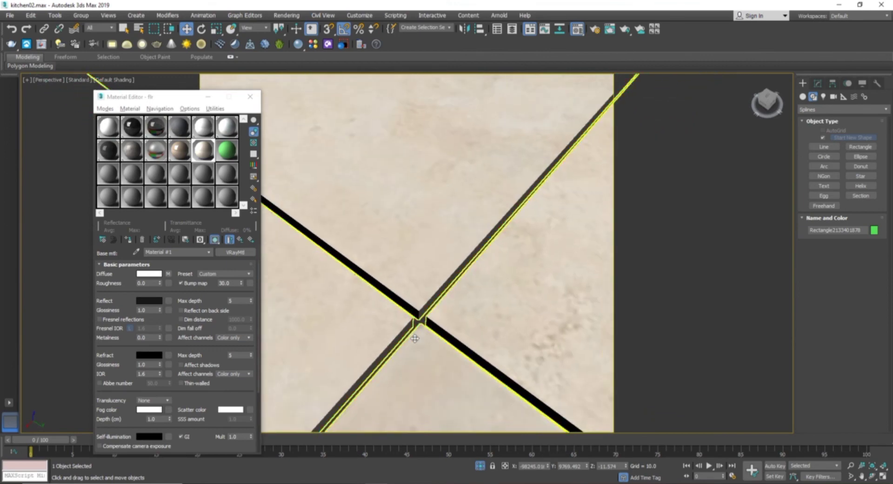
mouse_move(427, 350)
middle_mouse_down()
mouse_move(399, 343)
mouse_move(411, 342)
middle_mouse_up()
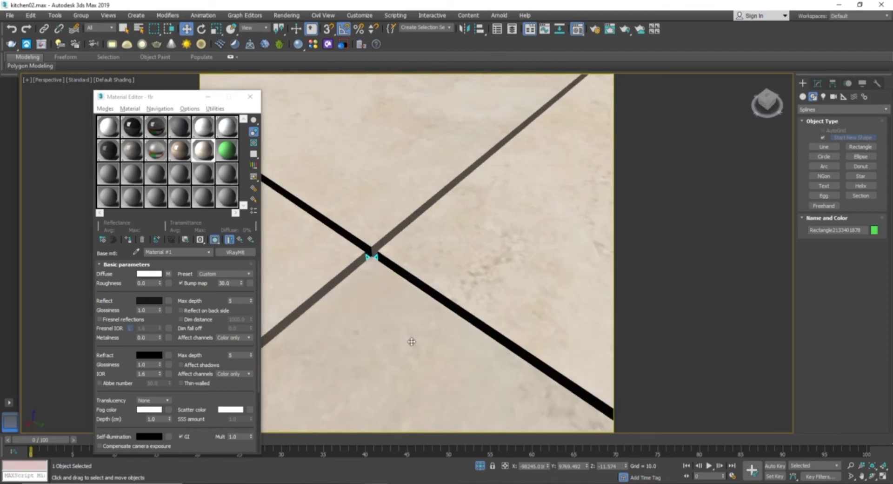
scroll(368, 285, "down", 5)
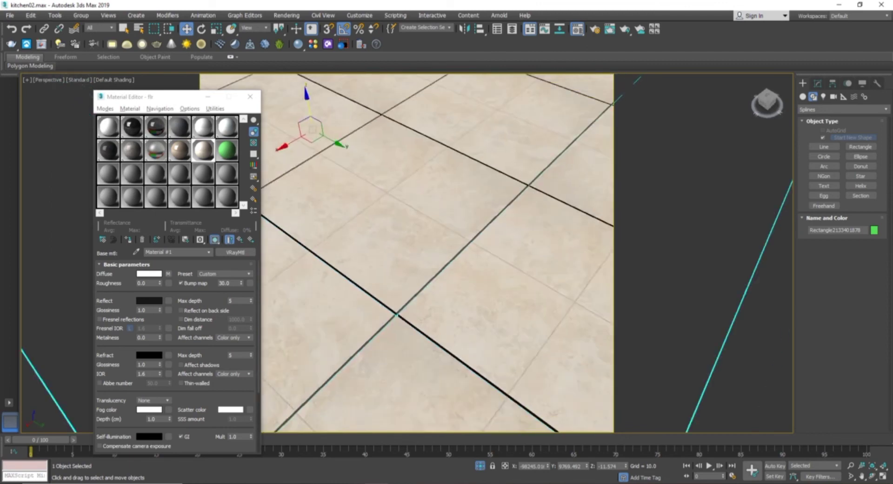
middle_click_drag(412, 279, 413, 317)
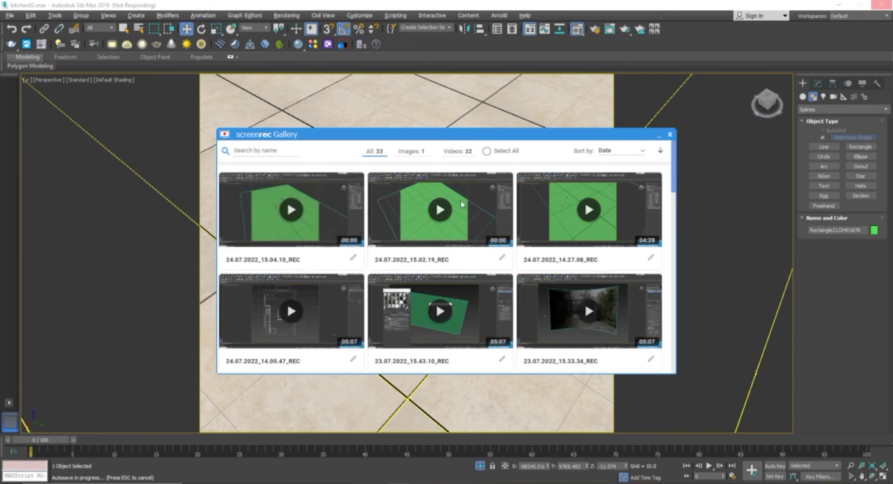
mouse_move(417, 226)
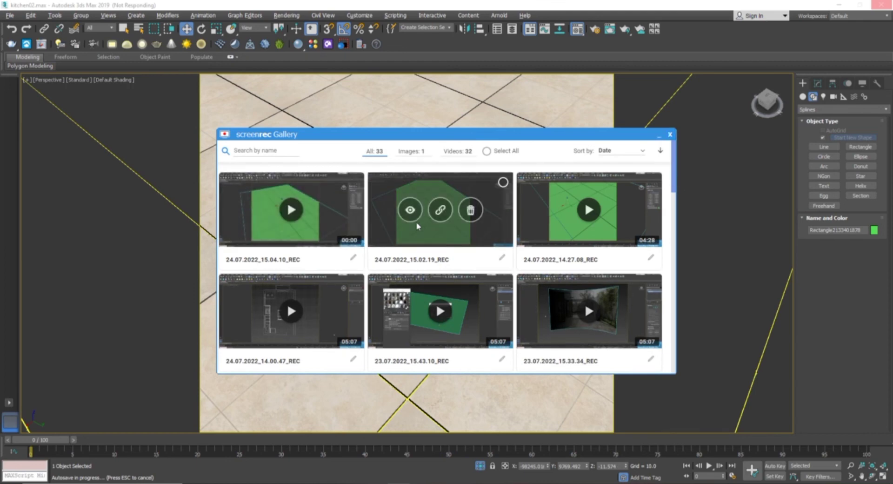
left_click(669, 135)
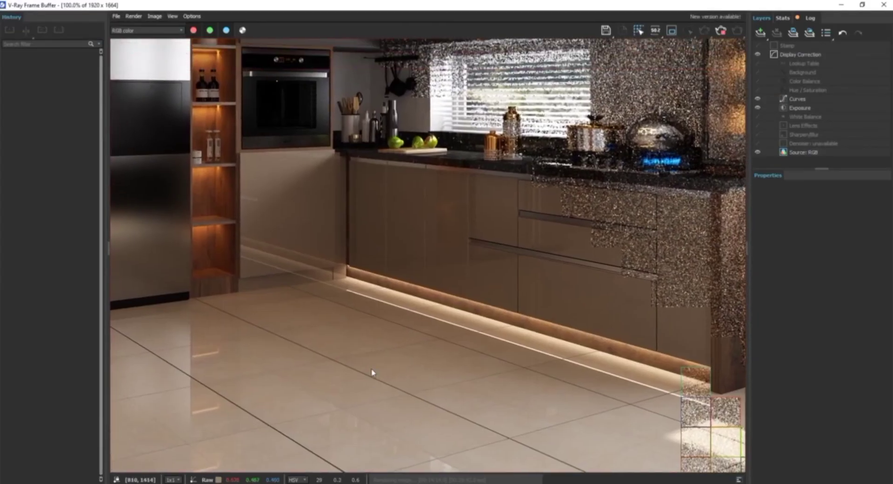
Step: Inspect the tiled floor and its grout lines in the kitchen render in the V-Ray Frame Buffer
scroll(362, 400, "down", 3)
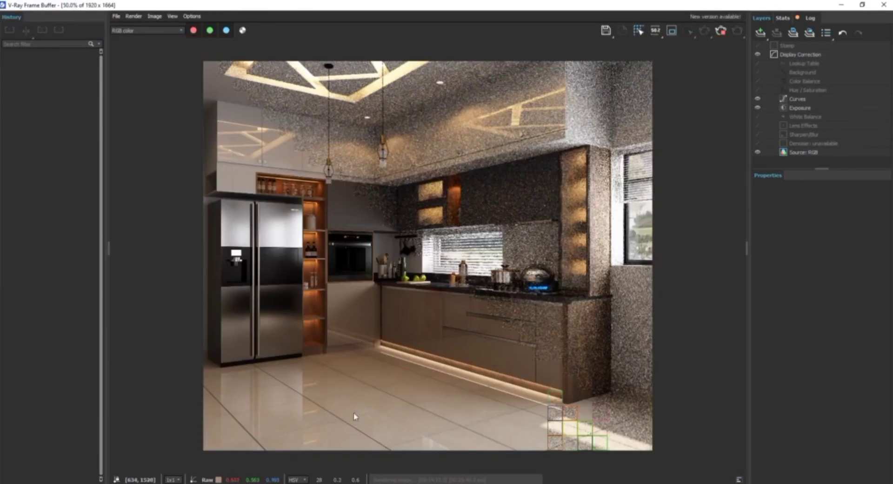
scroll(352, 416, "up", 3)
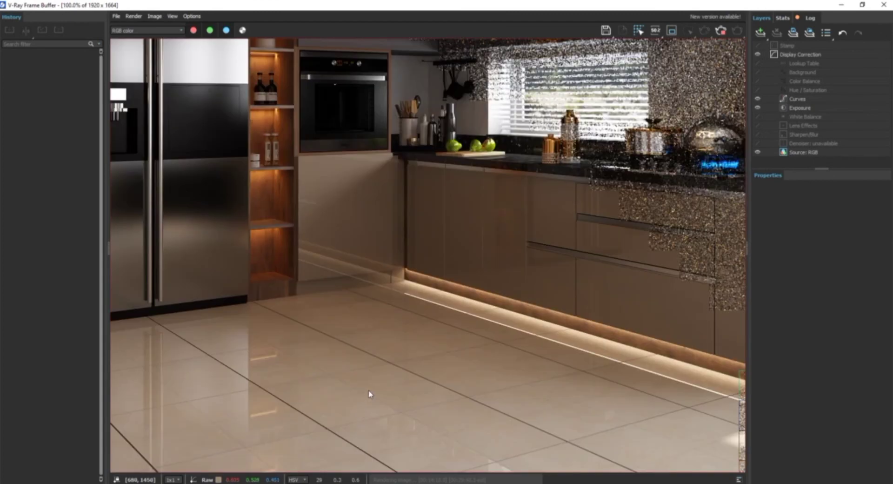
scroll(386, 391, "down", 3)
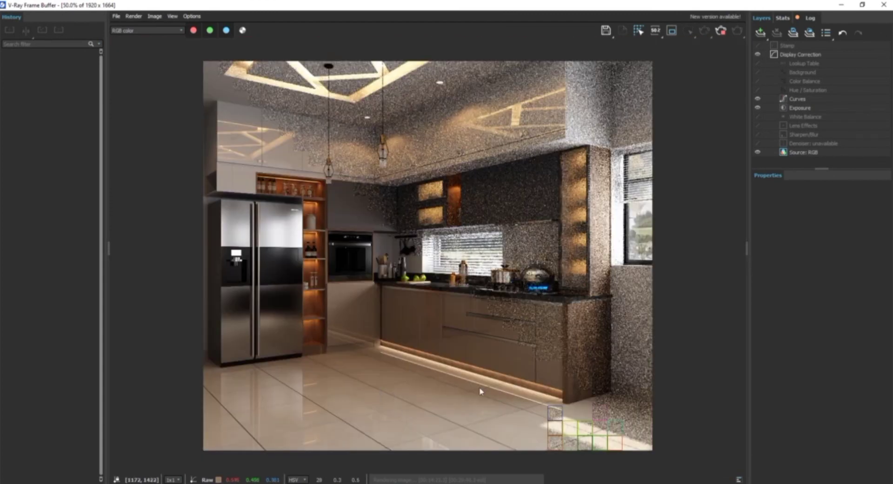
Step: Examine the floor tile joints and reflections beside the fridge and base cabinets while the kitchen render is still processing
scroll(376, 392, "up", 3)
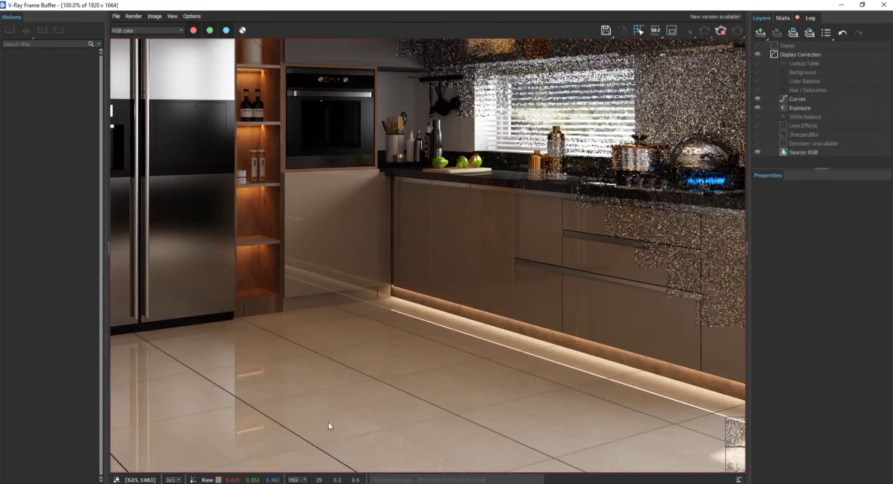
middle_click_drag(338, 420, 371, 391)
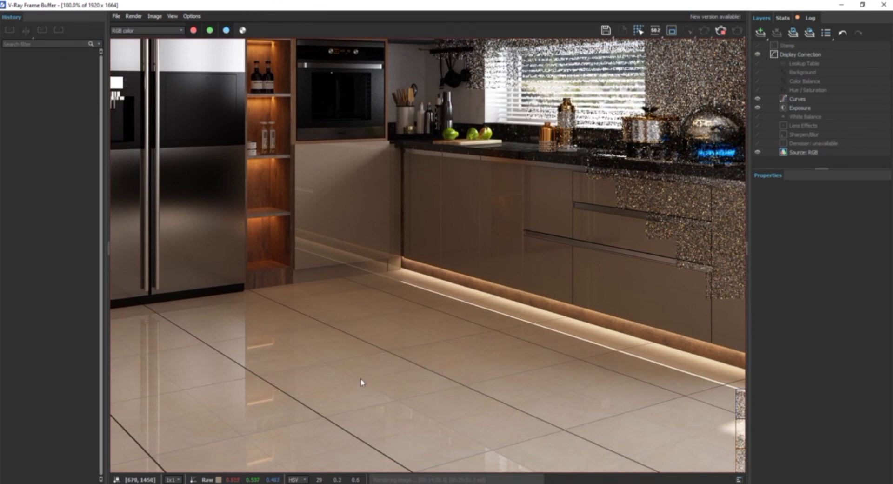
middle_click_drag(358, 383, 341, 370)
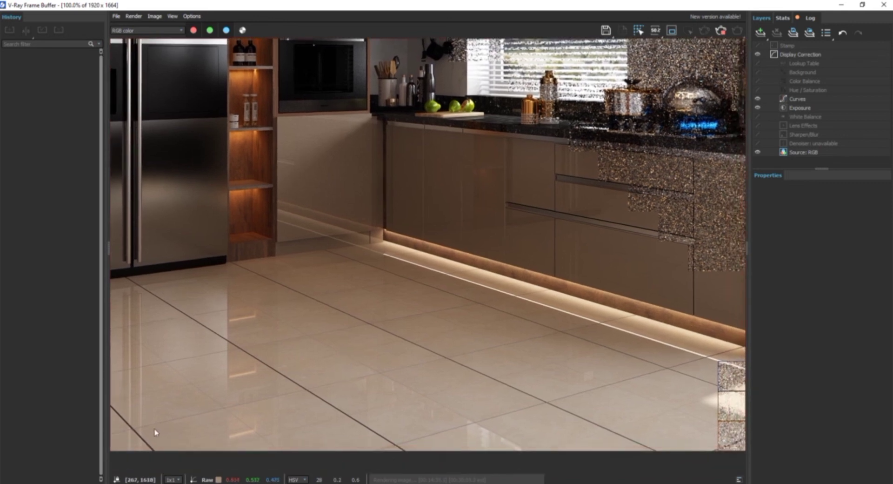
middle_click_drag(435, 385, 451, 384)
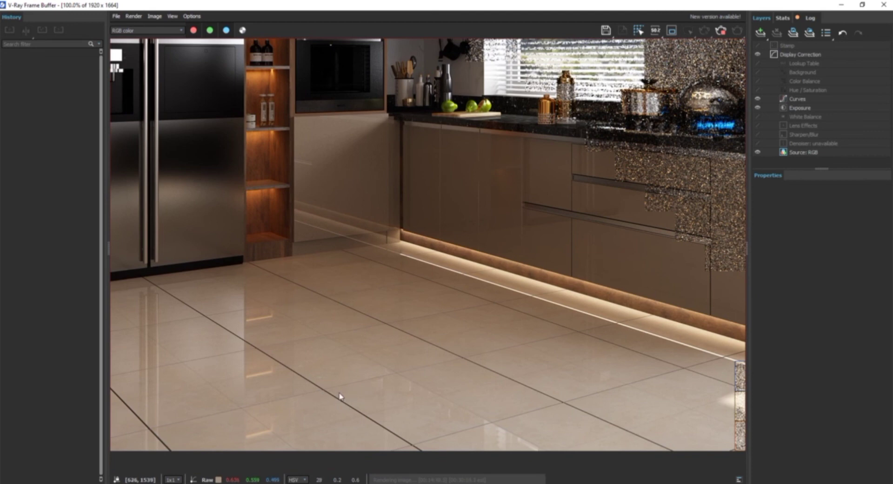
mouse_move(391, 383)
middle_mouse_down()
mouse_move(378, 383)
mouse_move(401, 389)
mouse_move(389, 389)
middle_mouse_up()
scroll(401, 392, "down", 3)
scroll(413, 399, "up", 3)
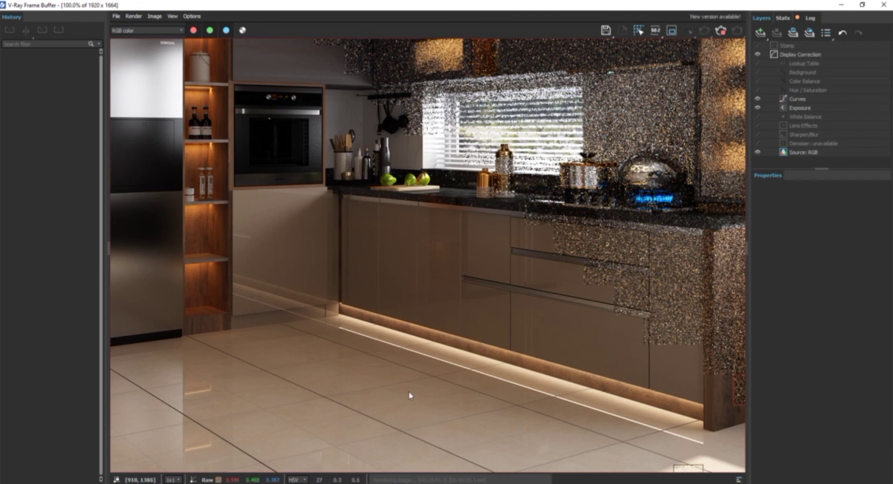
middle_click_drag(409, 393, 419, 429)
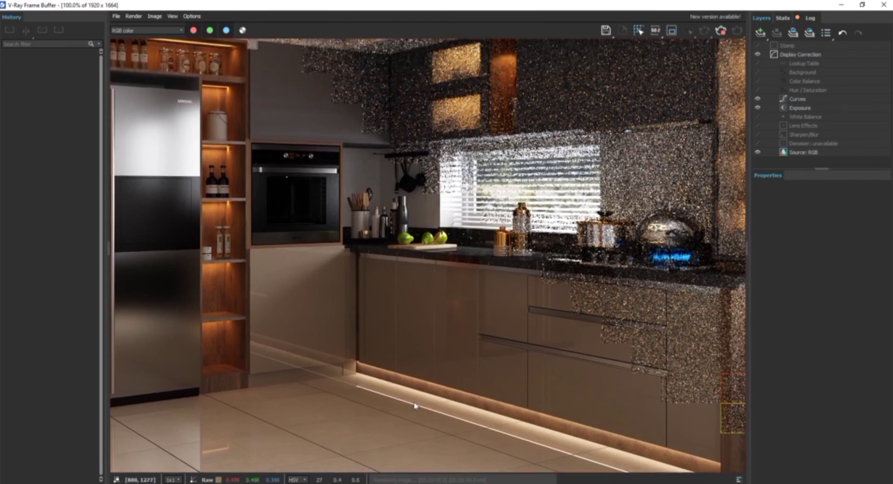
scroll(423, 371, "down", 2)
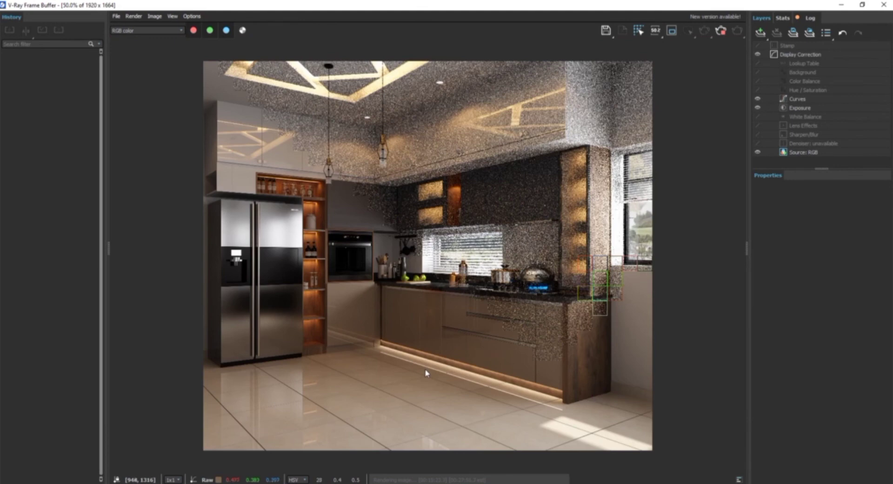
scroll(425, 370, "up", 2)
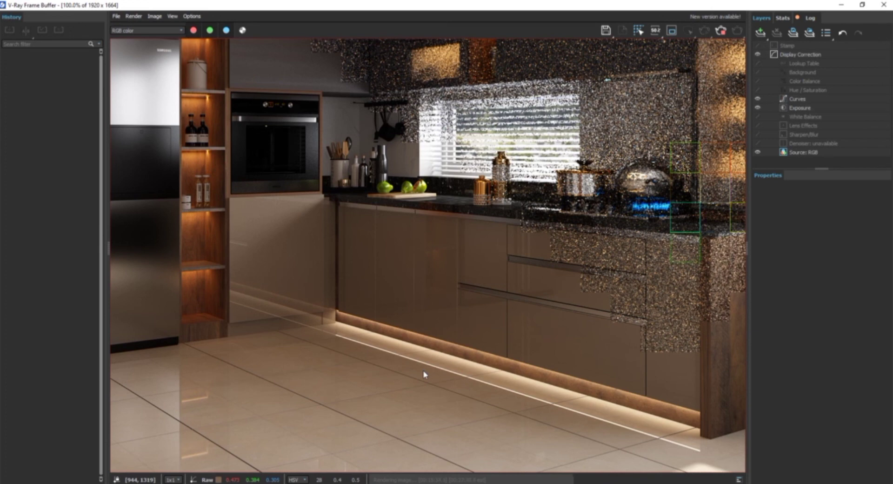
middle_click_drag(432, 376, 456, 395)
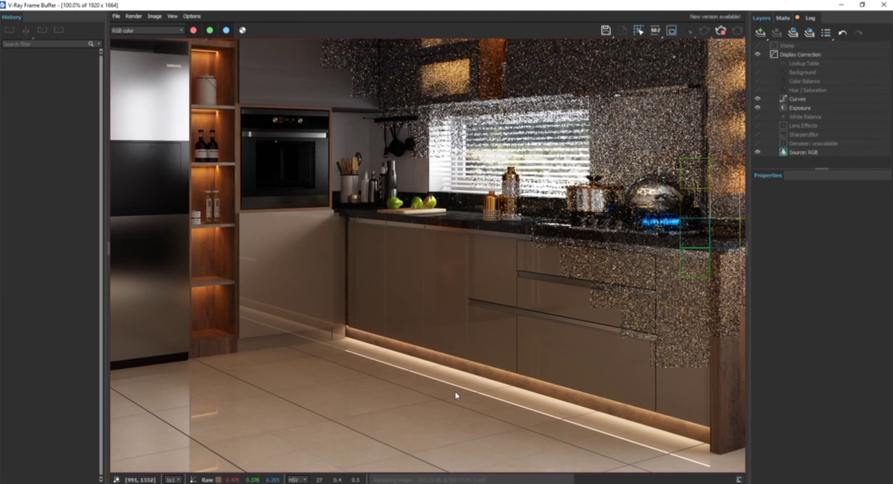
scroll(455, 391, "down", 1)
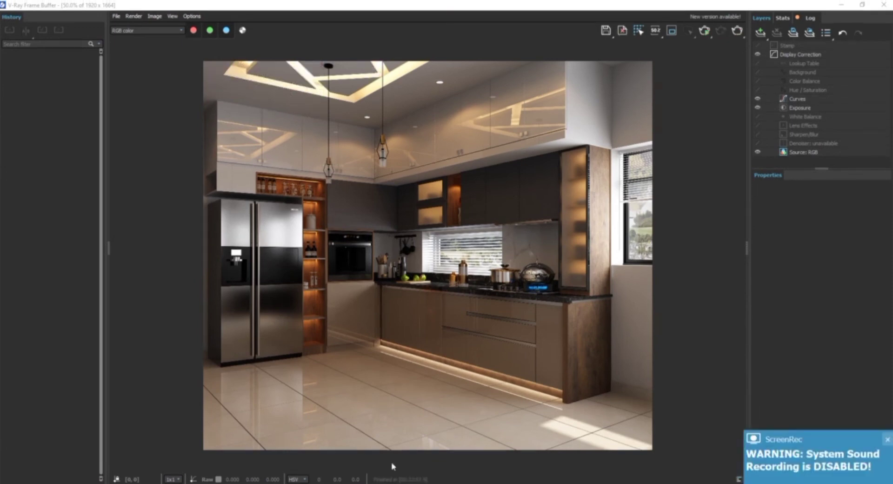
Step: Inspect the floor in the finished kitchen render up close for tile texture, glossy reflections and grout lines
scroll(379, 316, "up", 2)
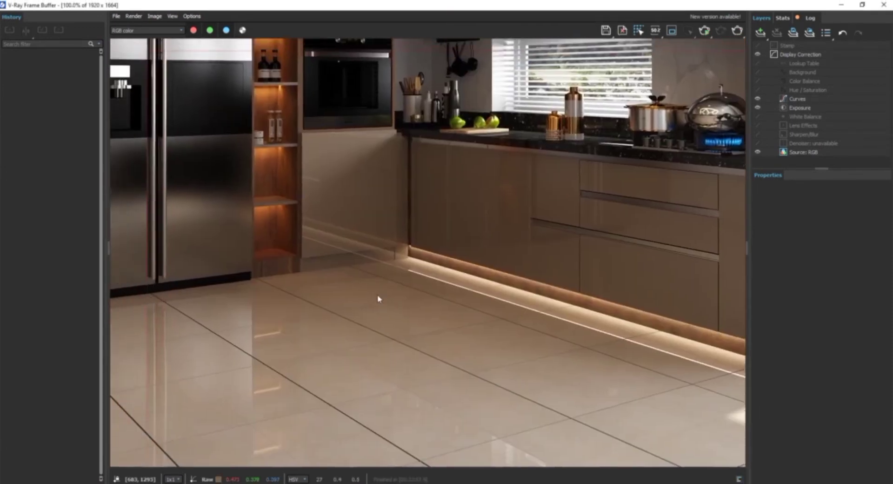
scroll(342, 398, "up", 1)
middle_click_drag(342, 399, 352, 379)
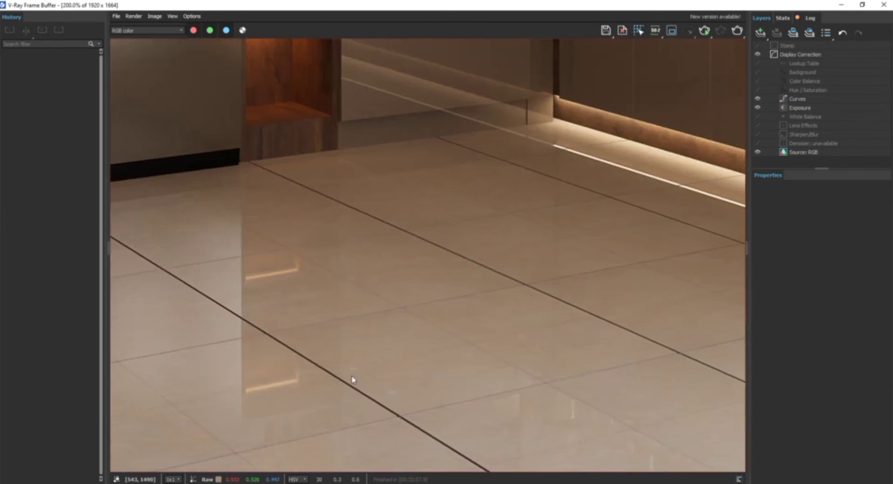
scroll(355, 374, "down", 1)
middle_click_drag(413, 355, 370, 363)
middle_click_drag(459, 437, 361, 421)
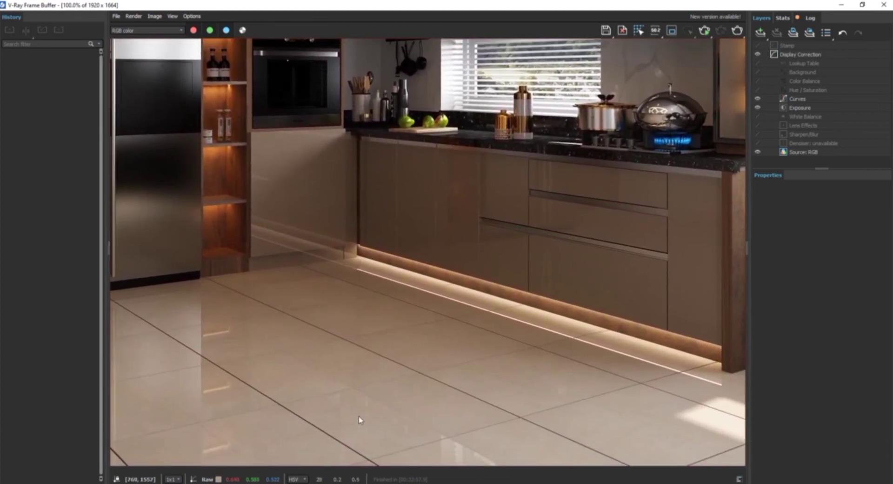